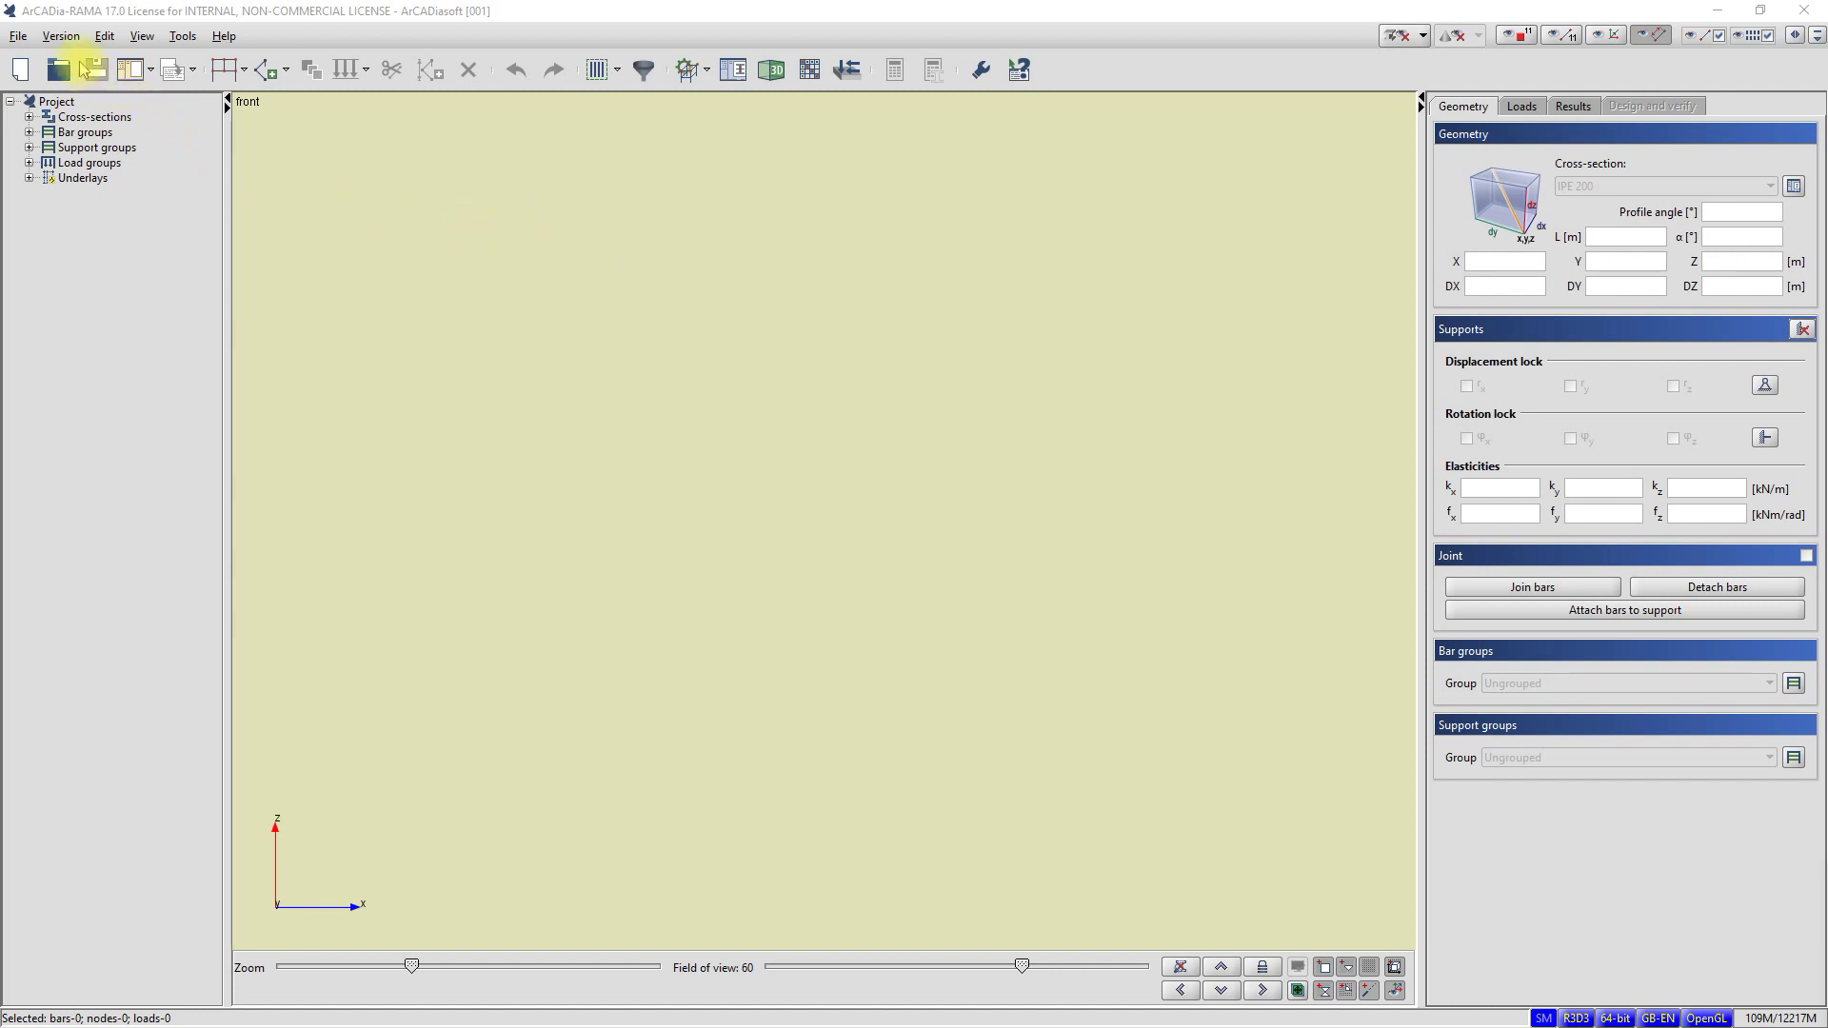
From File > Open, select the project file Hall - EC.f3d in the file list.
left_click(12, 40)
left_click(20, 83)
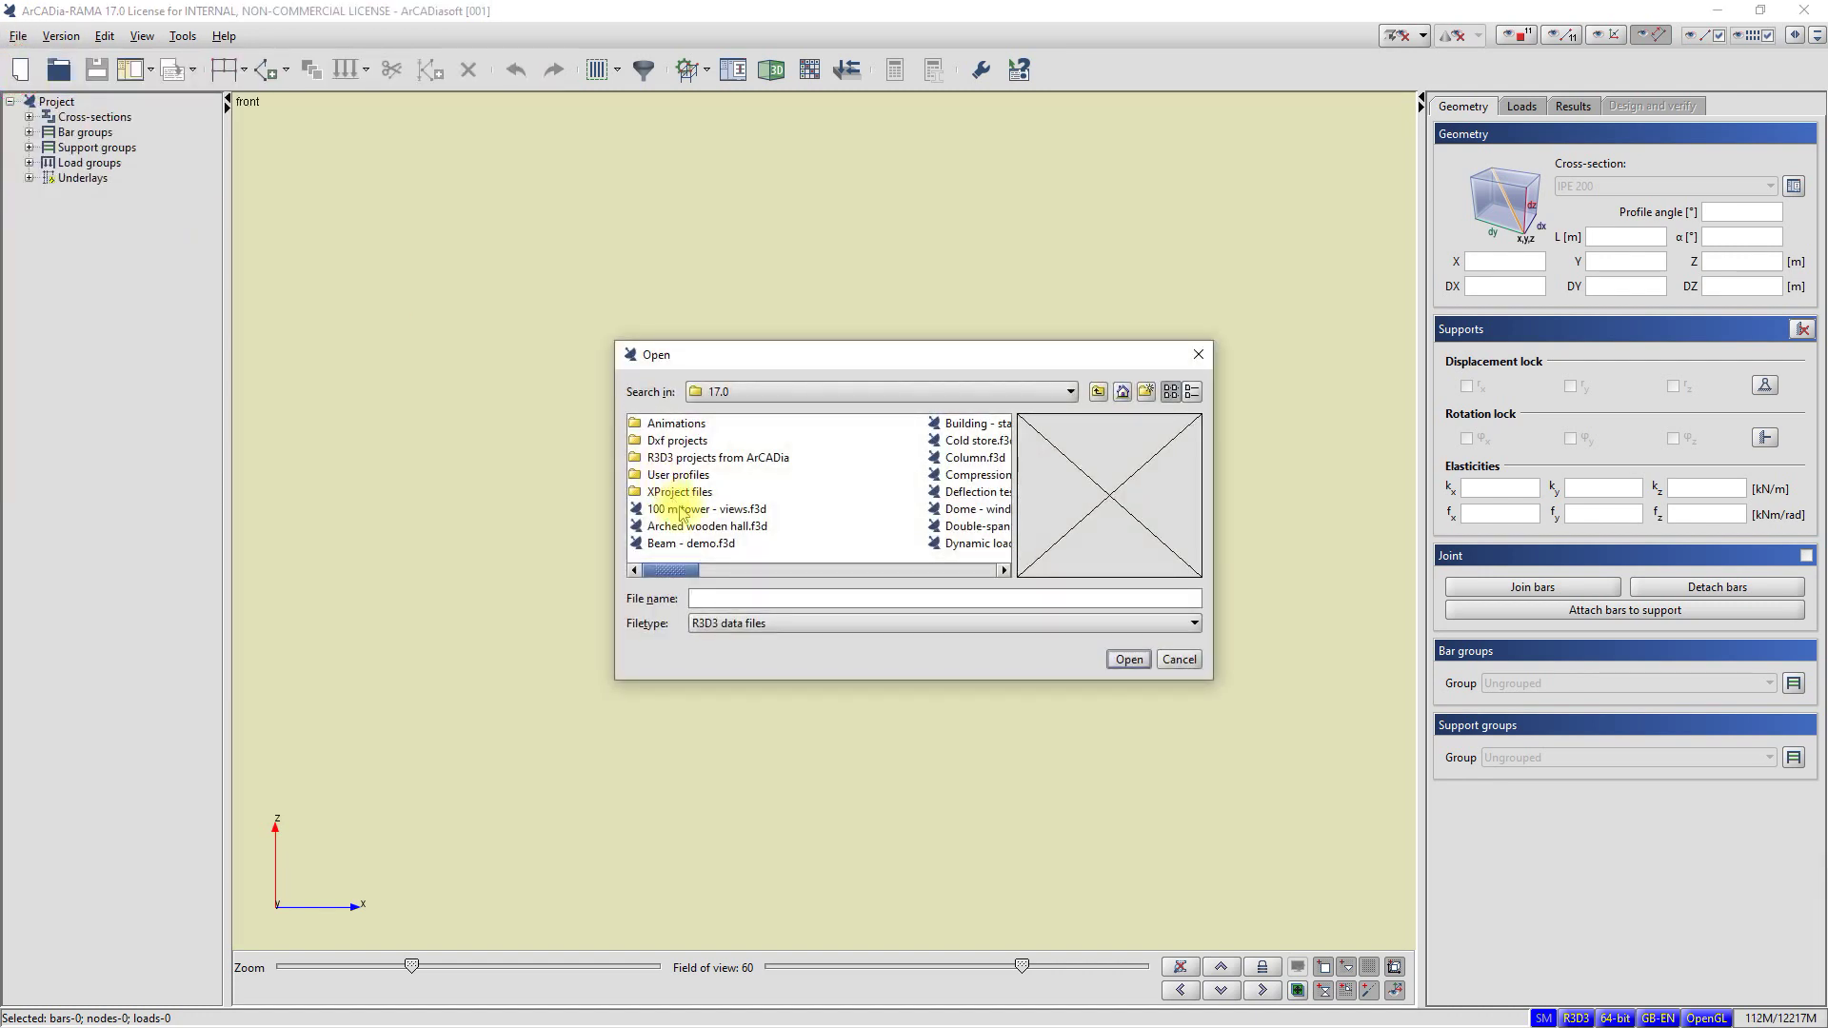
left_click(682, 512)
key("h")
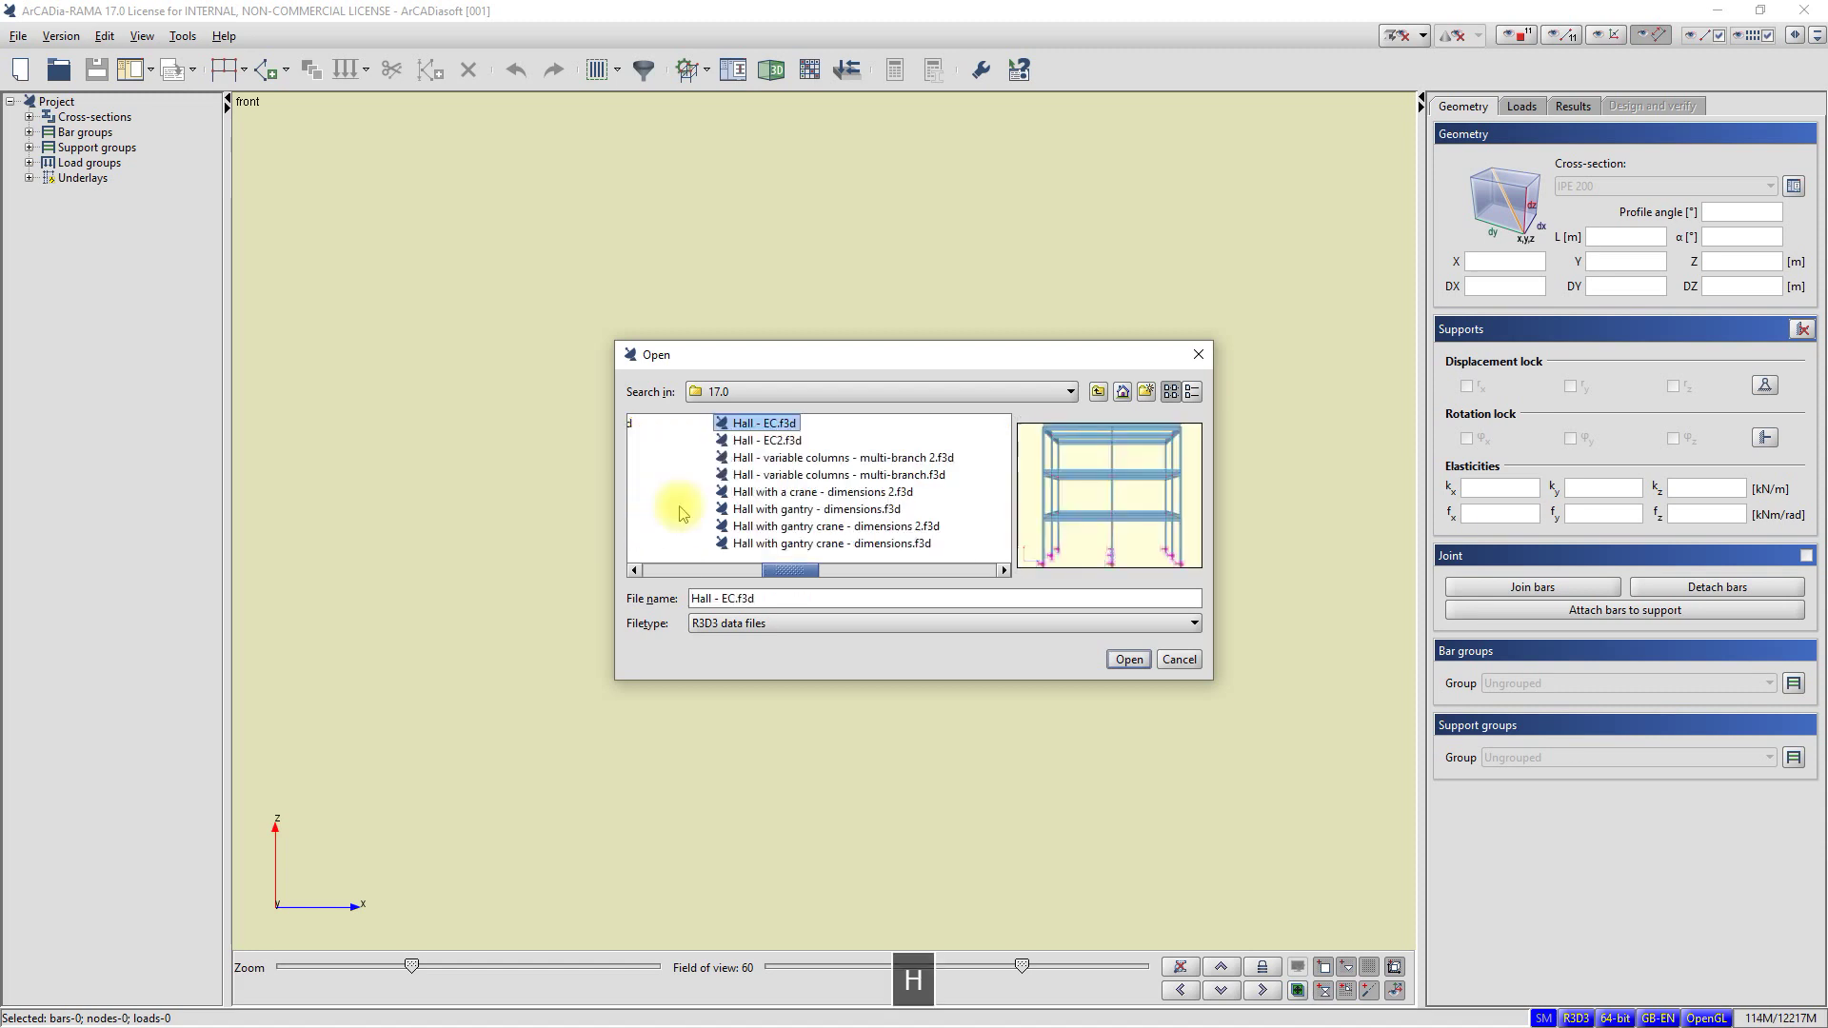
left_click(1128, 660)
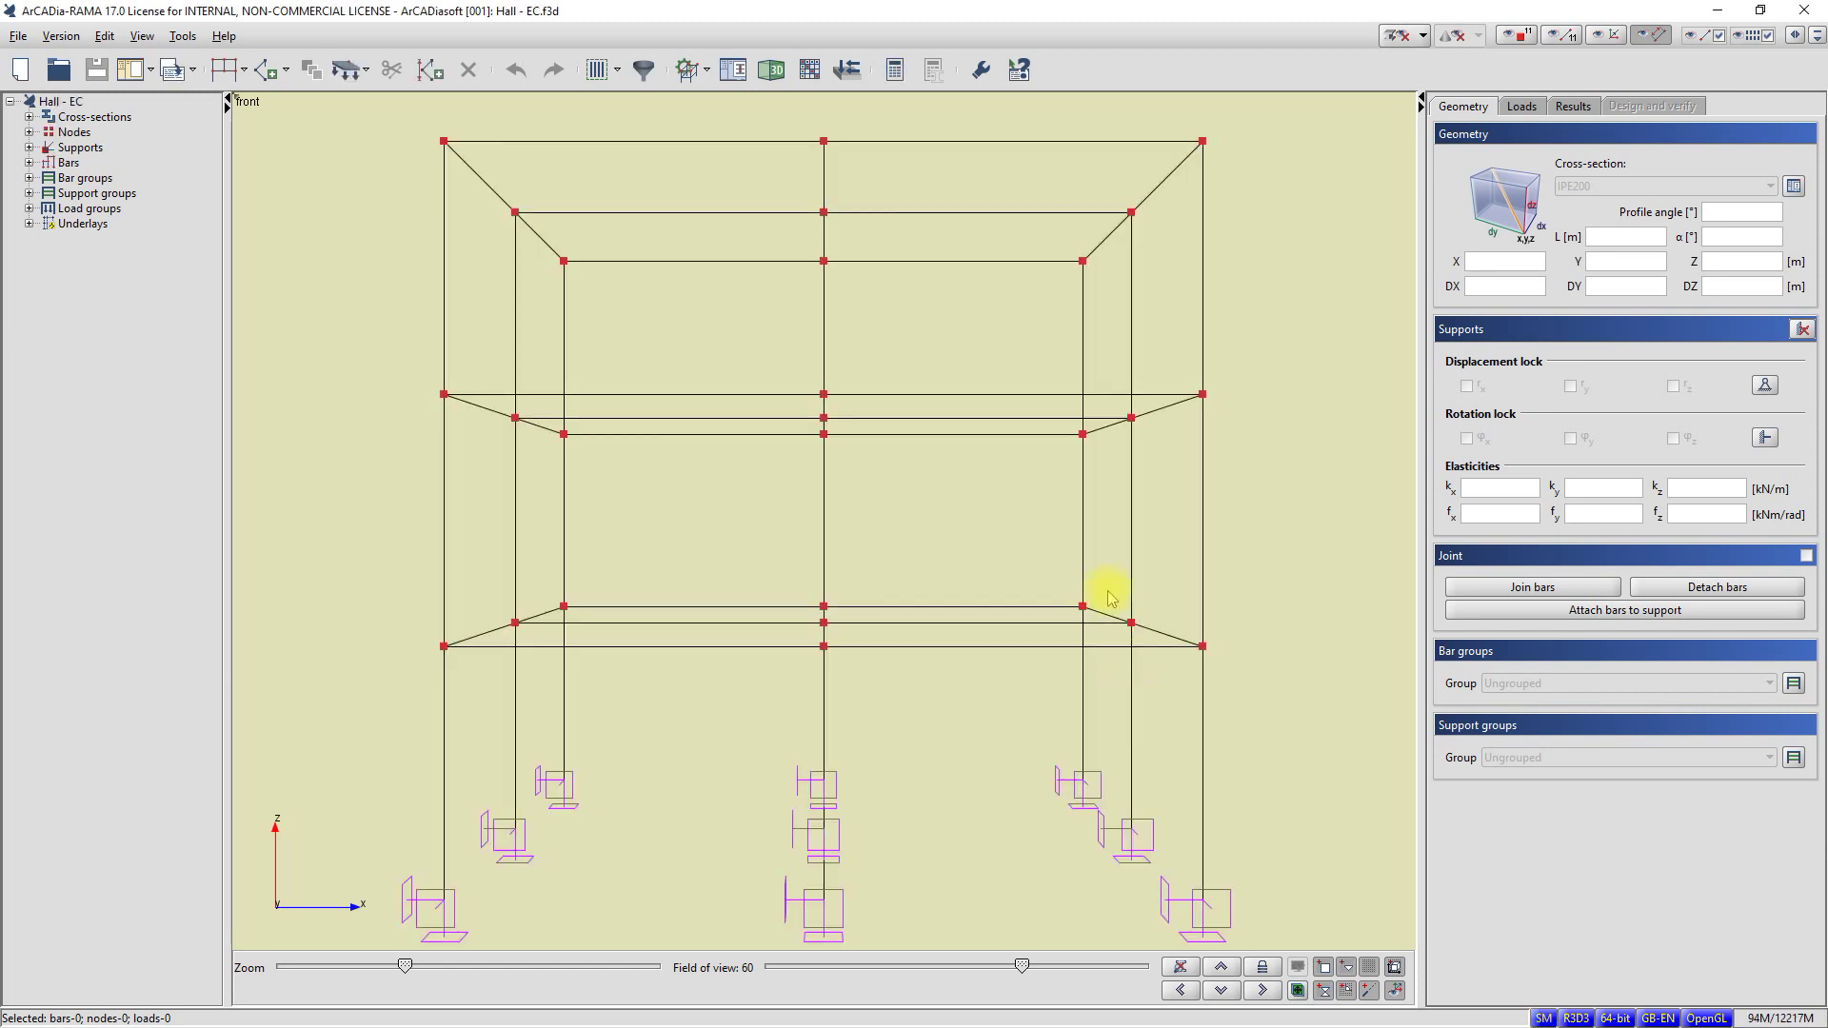
Zoom out and rotate the Hall - EC frame into an oblique 3-D perspective.
scroll(1101, 591, "down", 3)
middle_click_drag(1107, 568, 1086, 614)
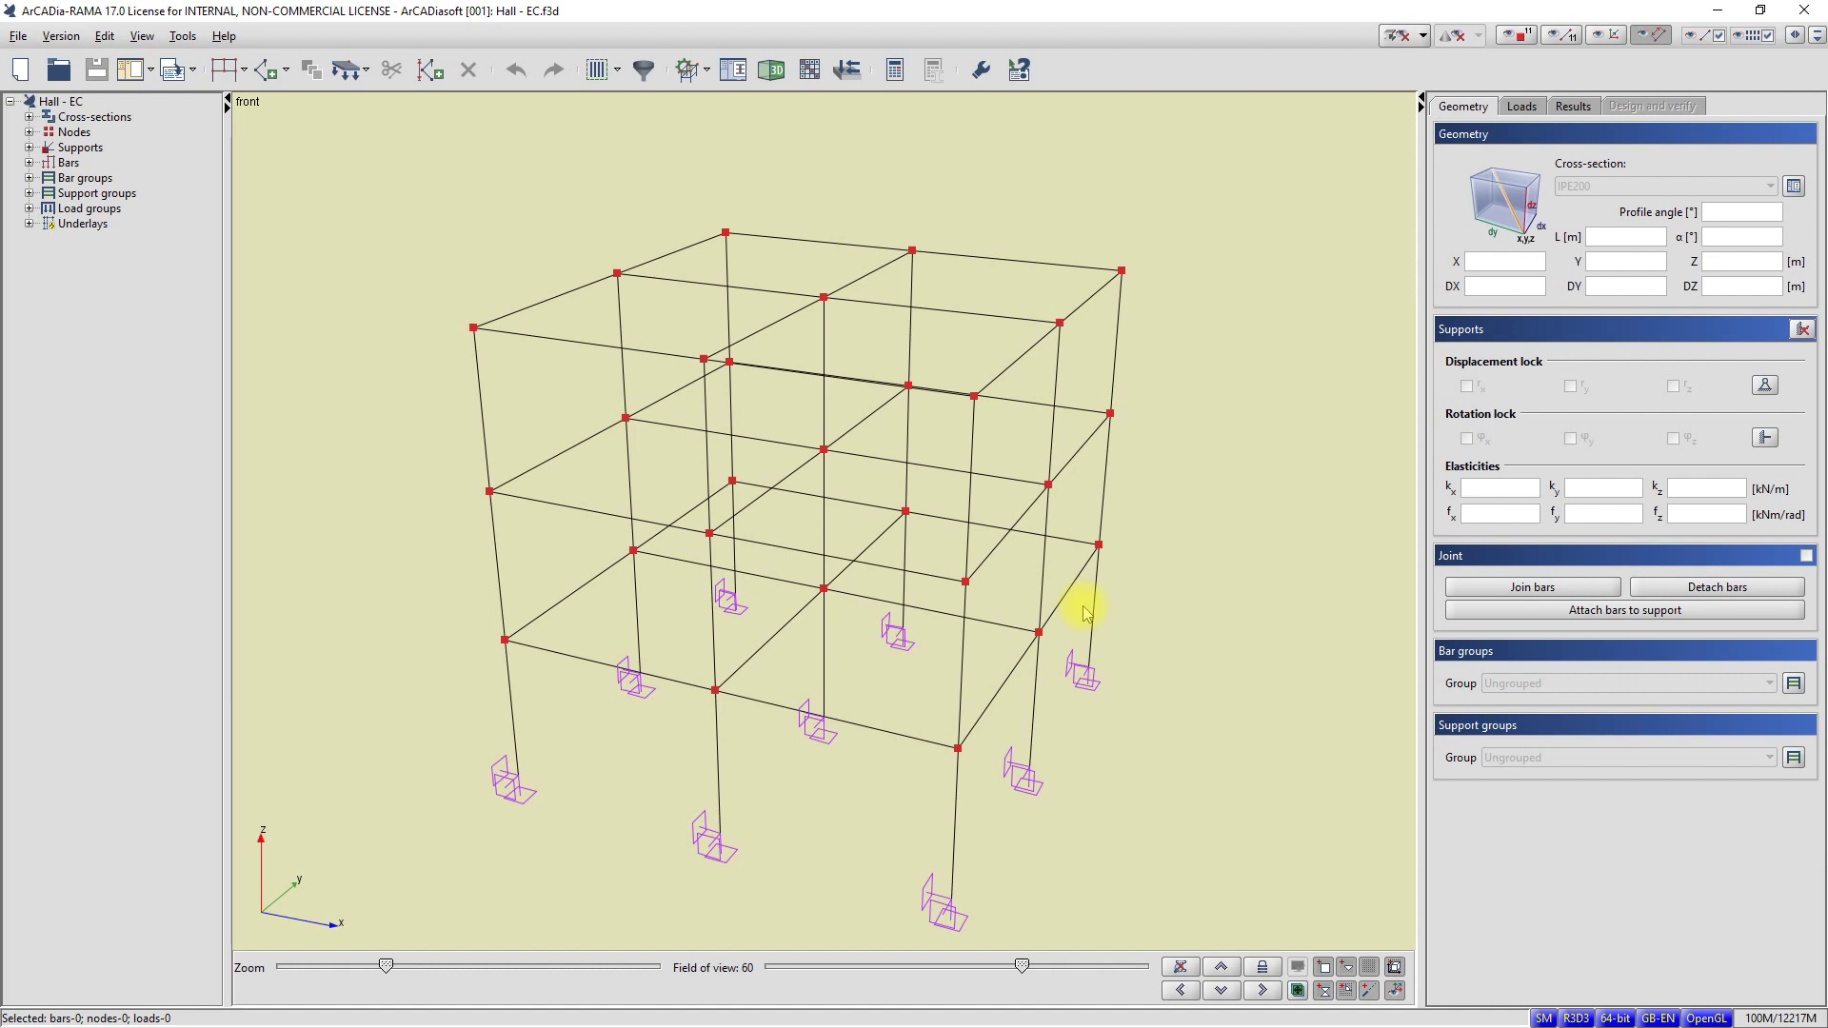
Switch the model to the Standard view From front.
right_click(1147, 331)
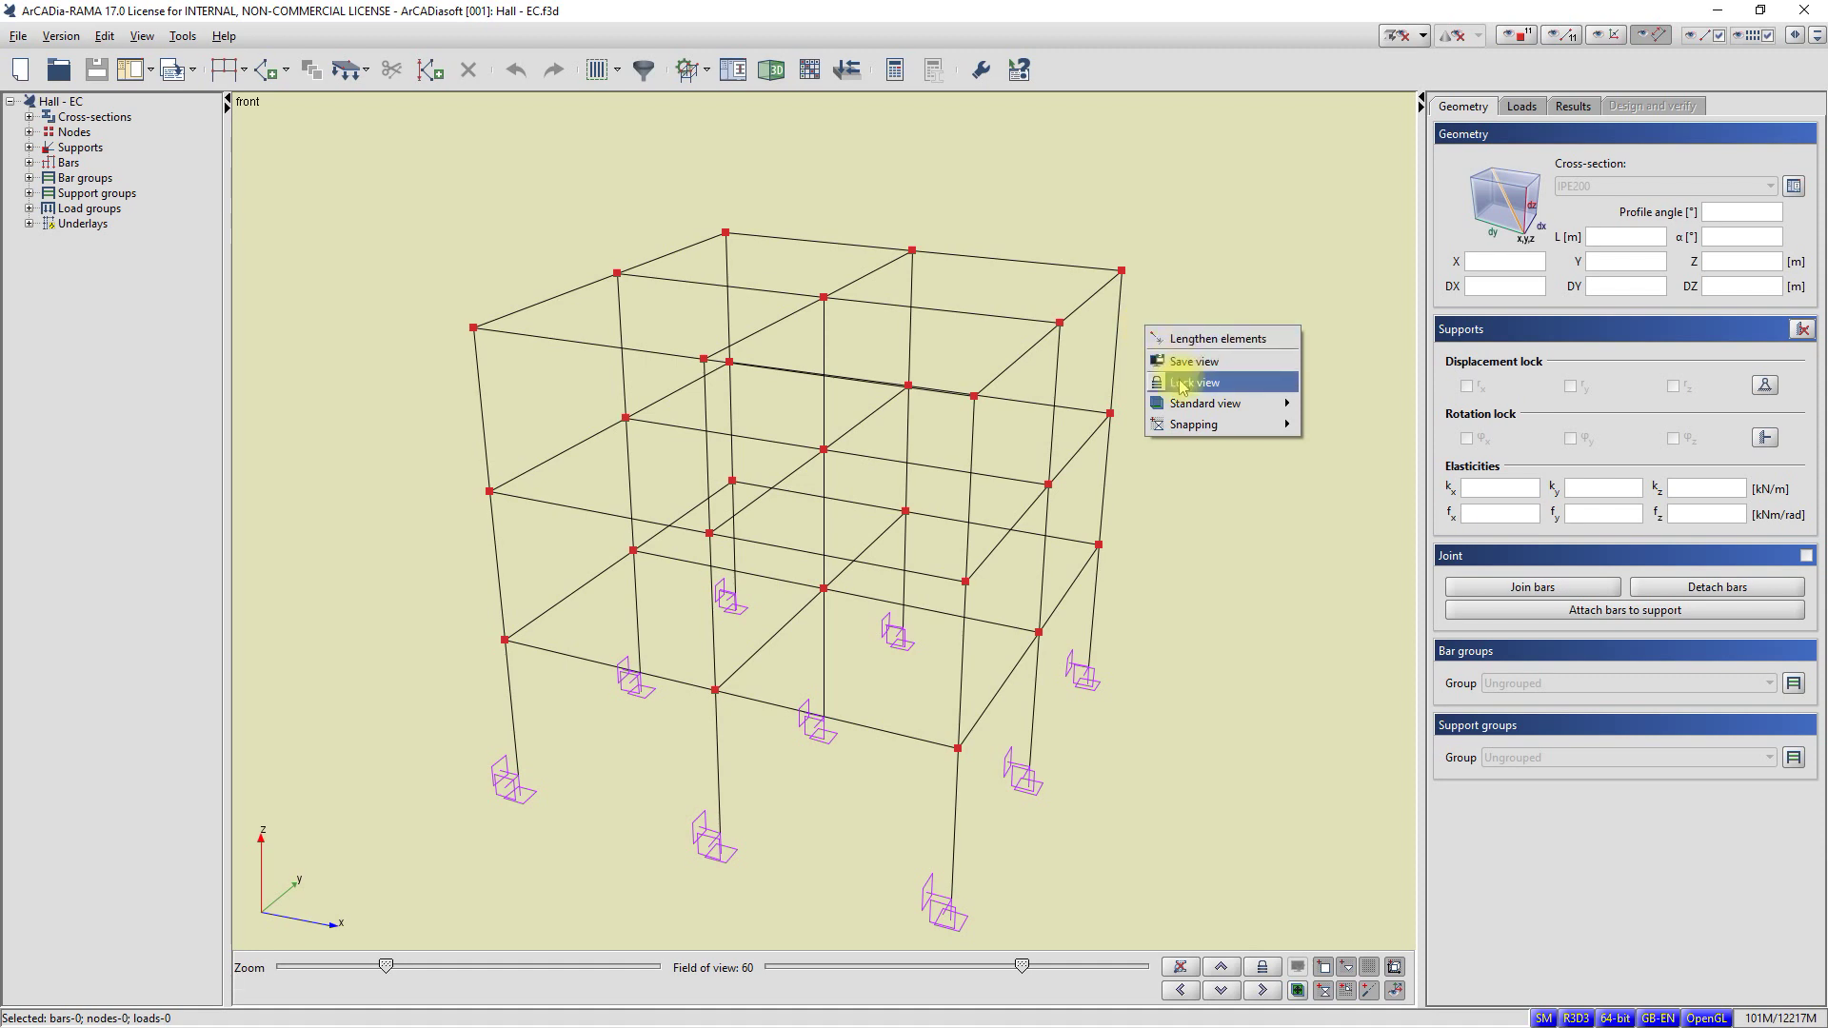
mouse_move(1186, 403)
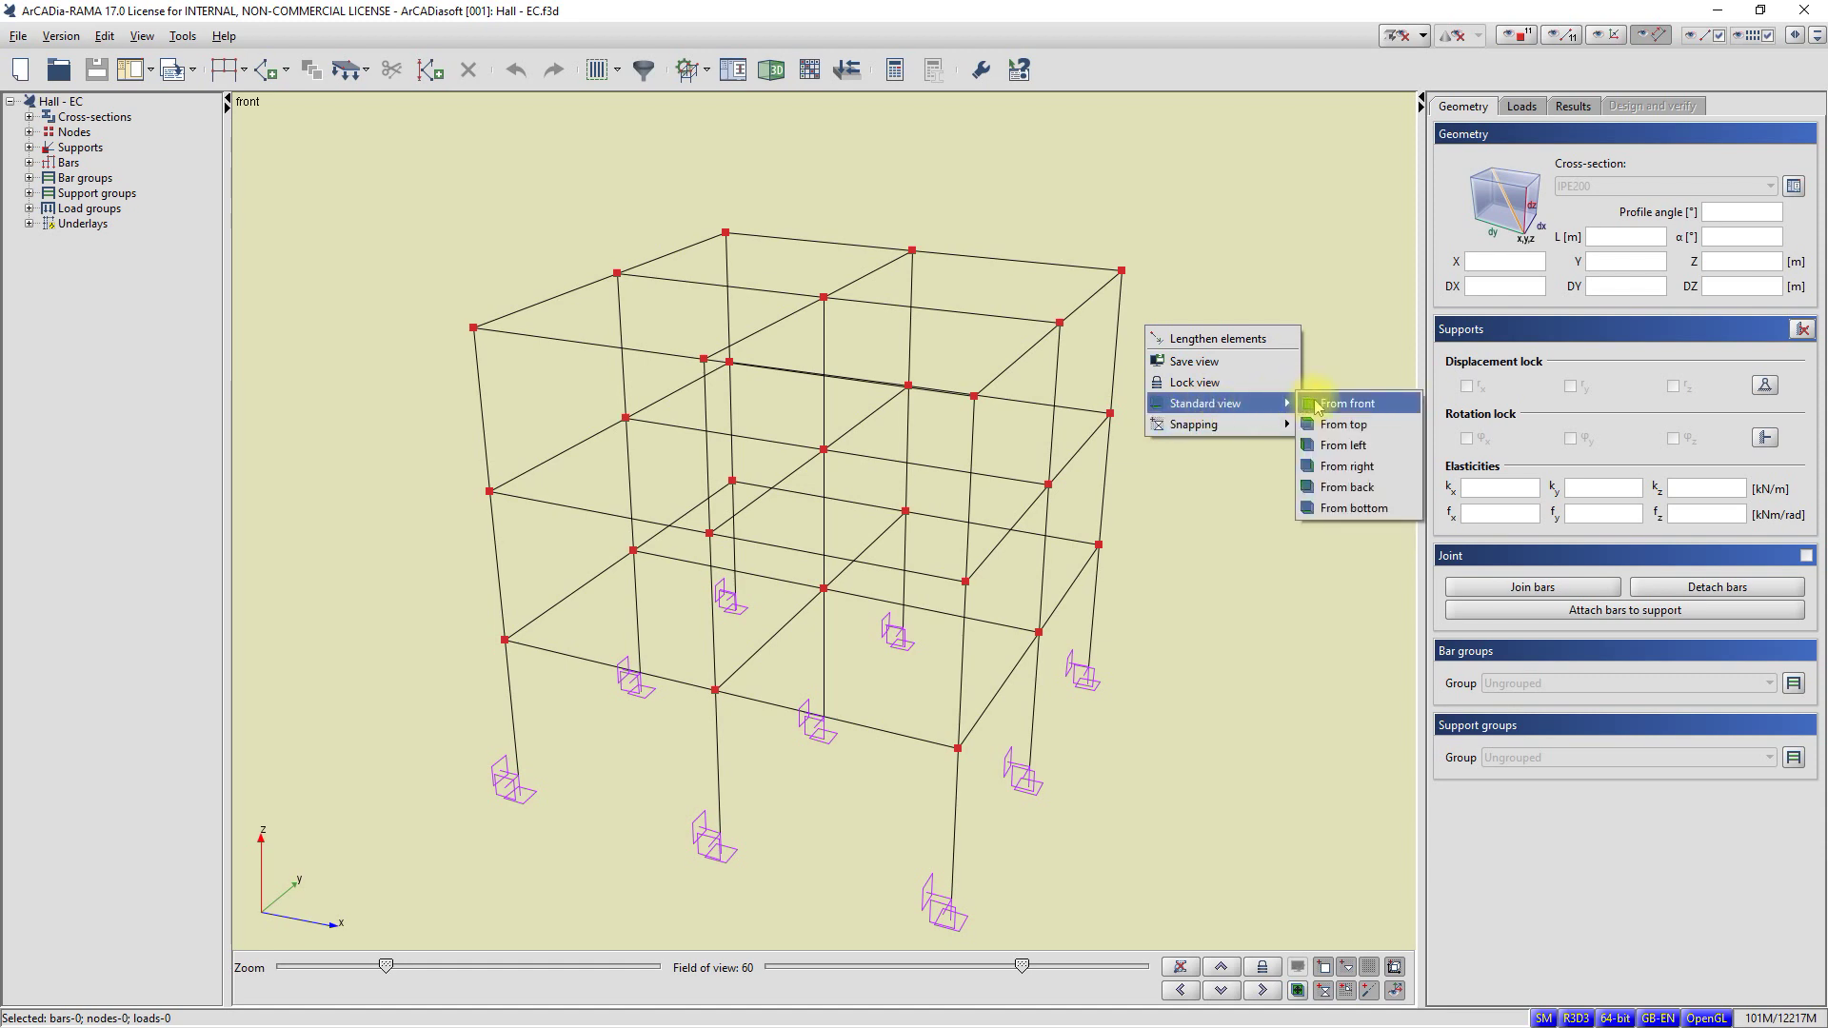
left_click(1316, 407)
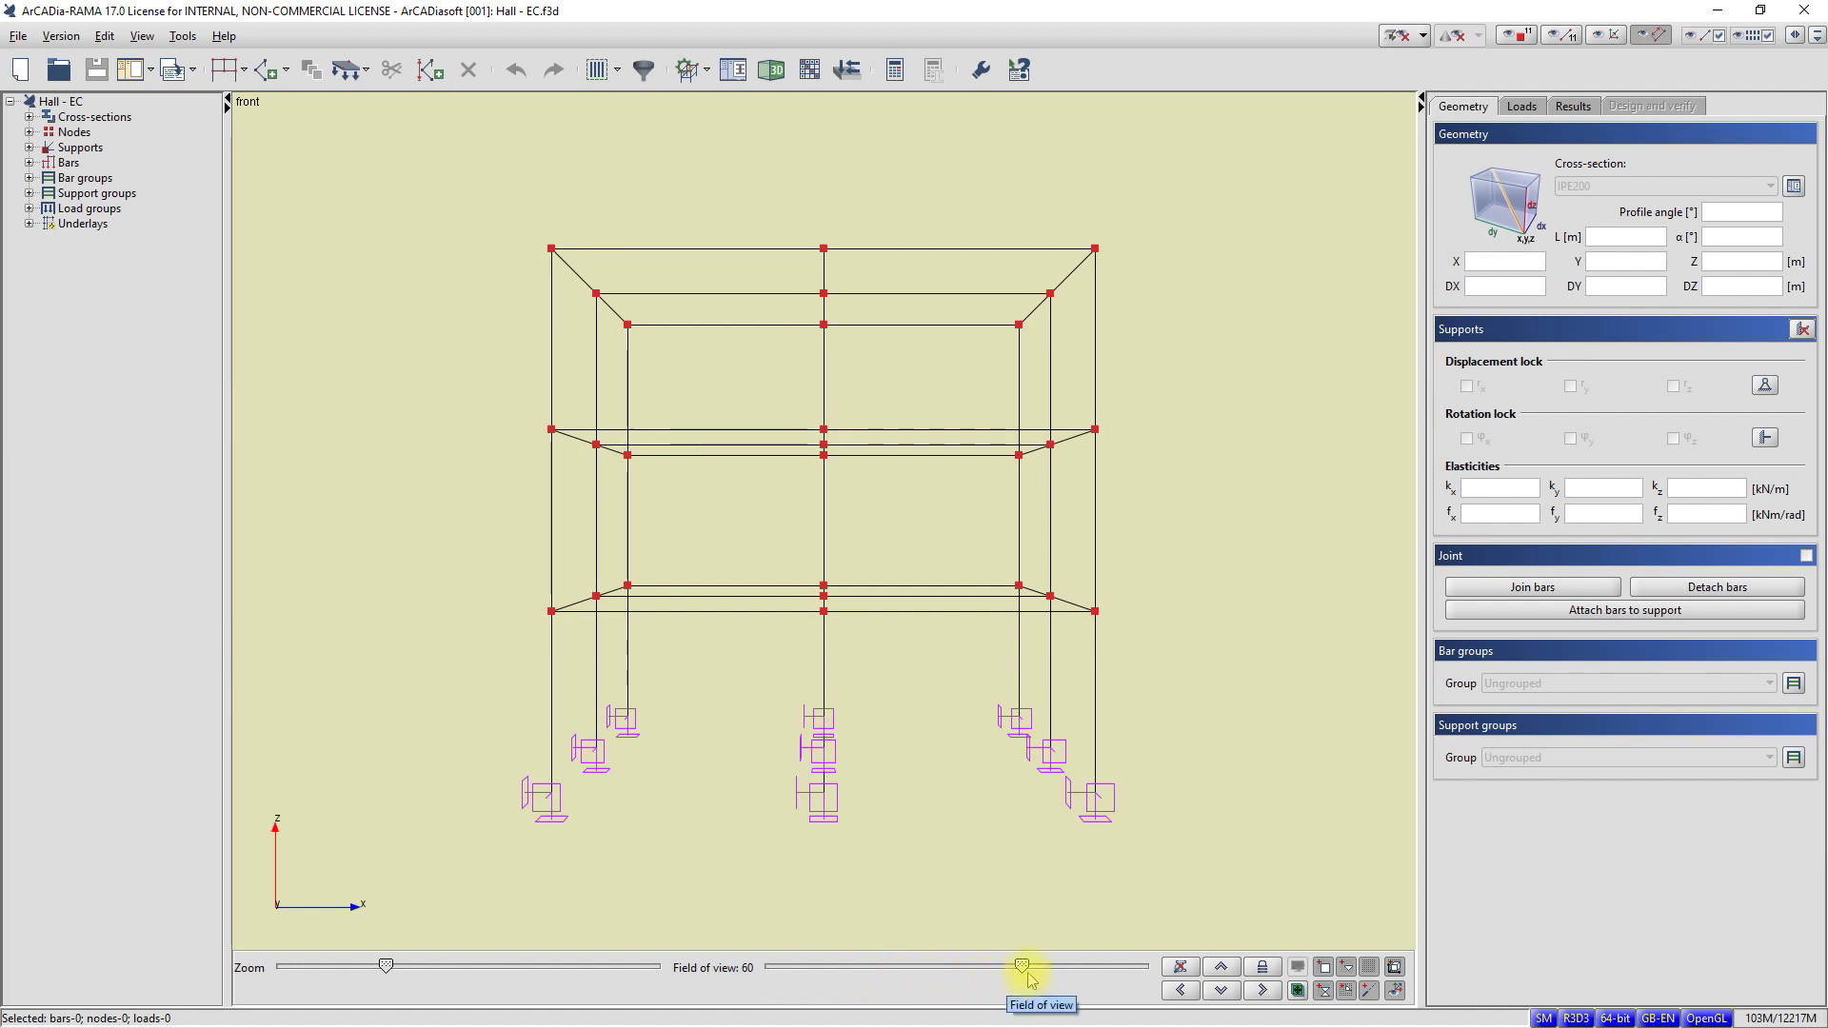
Set the field of view to 0, tilt the frame obliquely, and select horizontal bar 42.
left_click_drag(1021, 966, 765, 967)
scroll(809, 640, "down", 5)
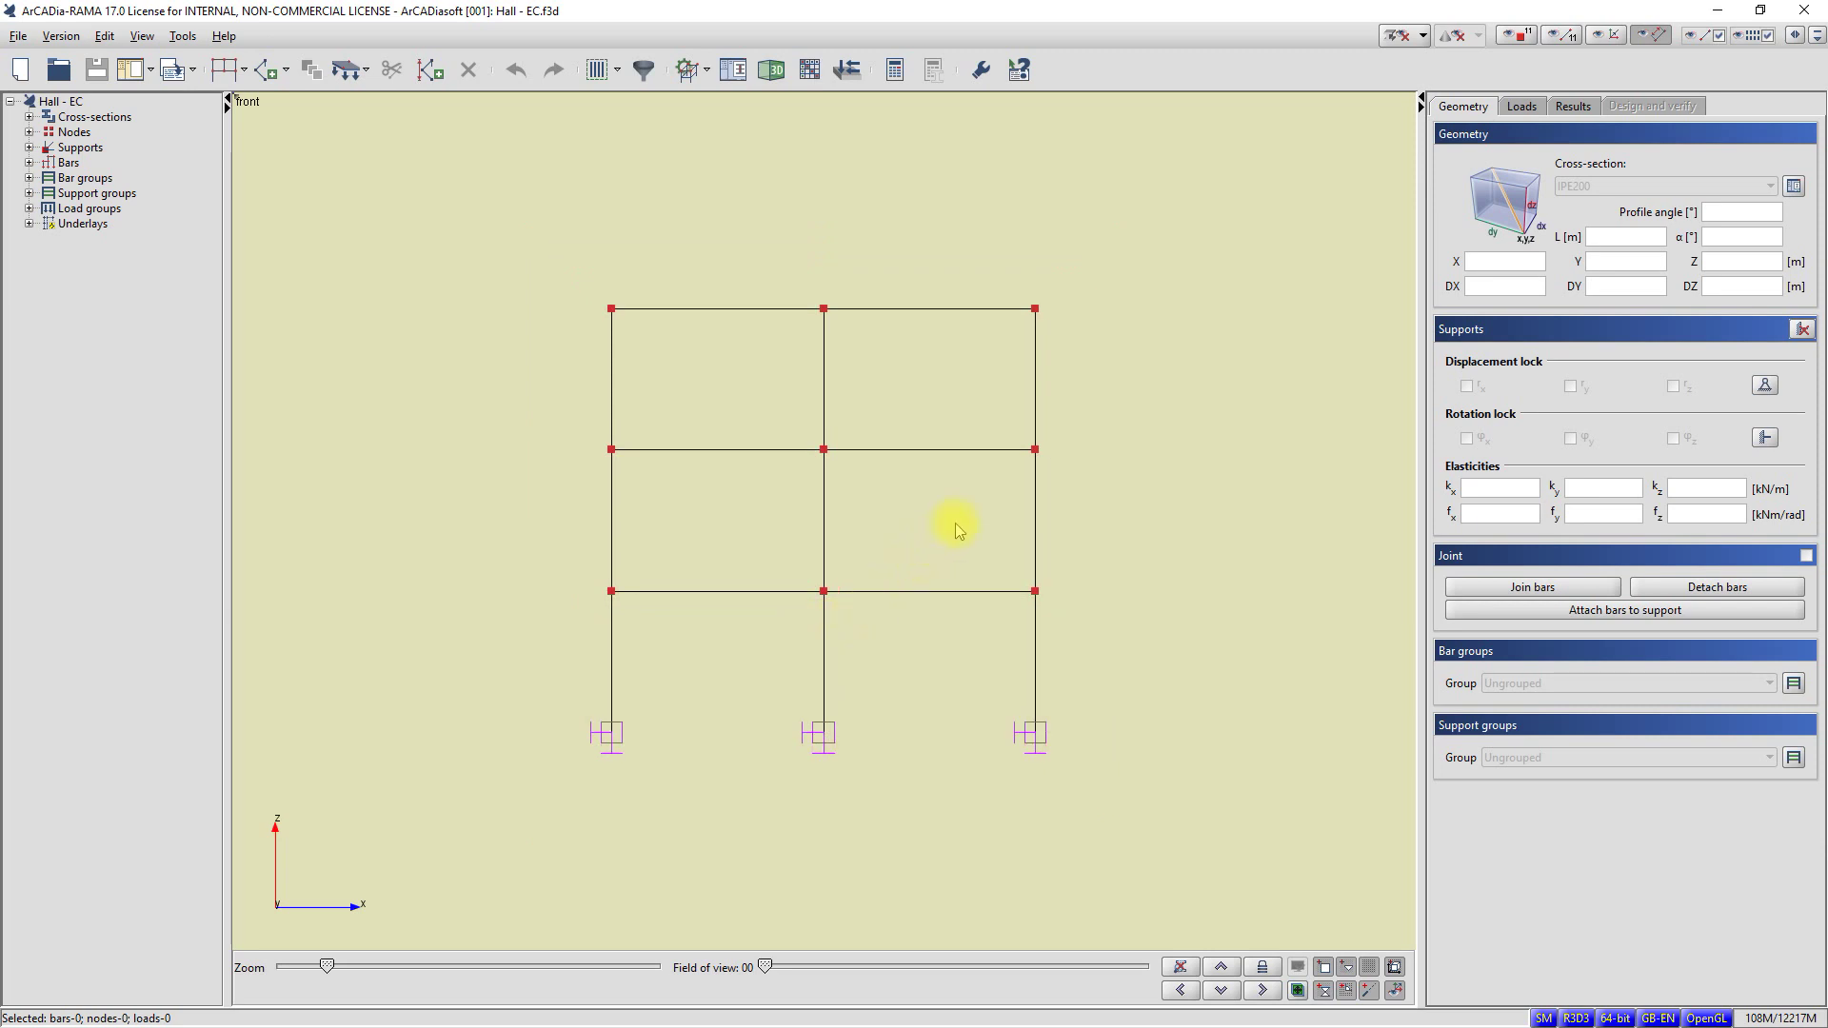
mouse_move(955, 523)
middle_mouse_down()
mouse_move(930, 543)
mouse_move(971, 506)
mouse_move(943, 493)
middle_mouse_up()
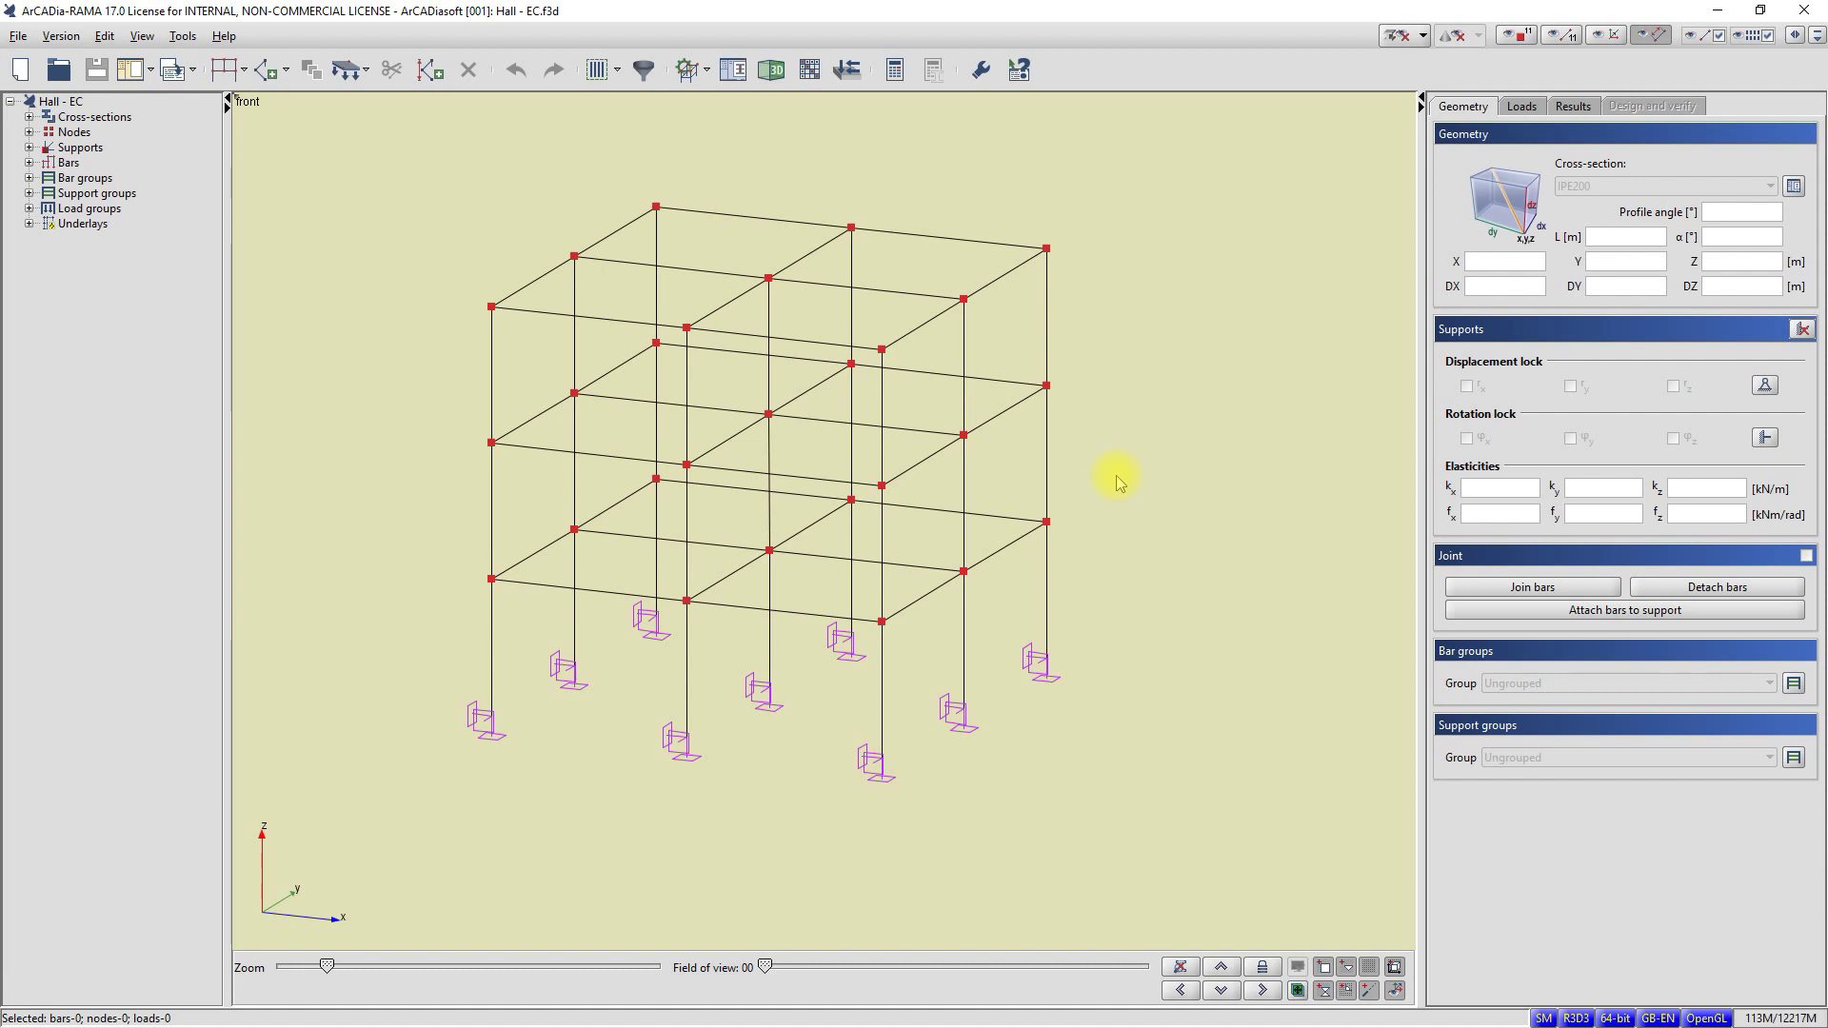
left_click(1001, 417)
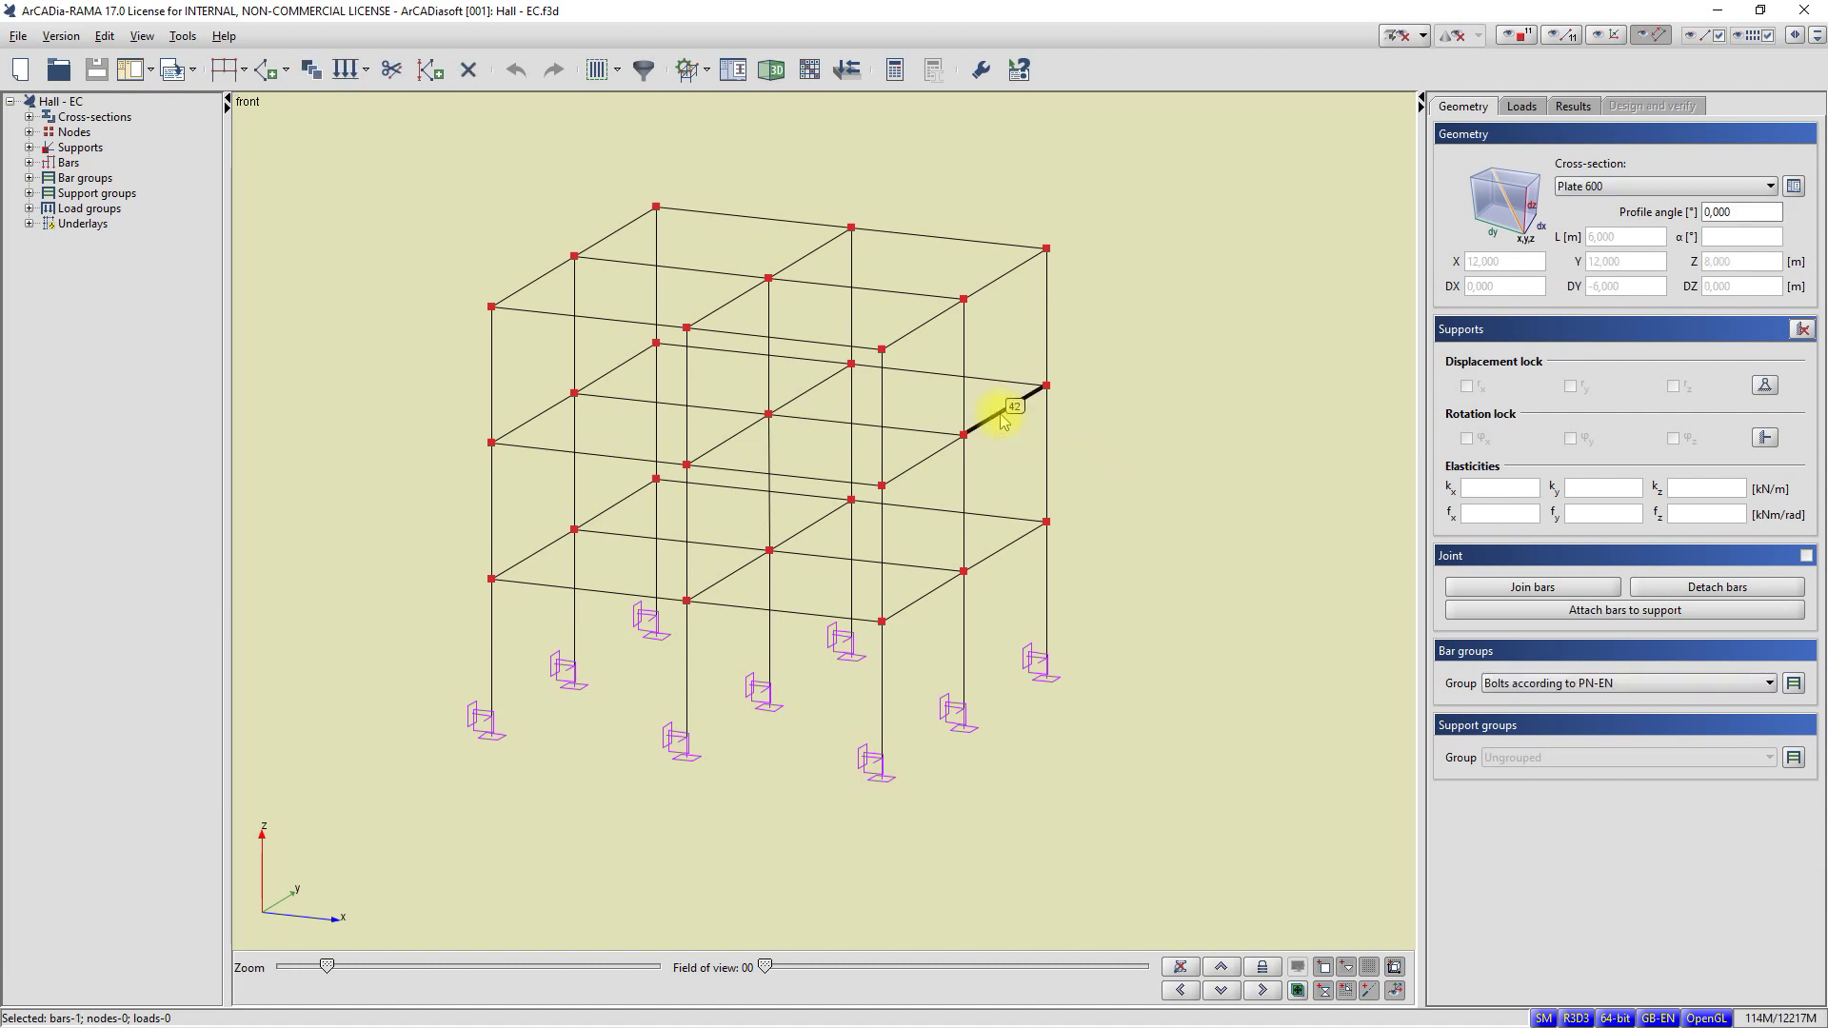
right_click(1037, 370)
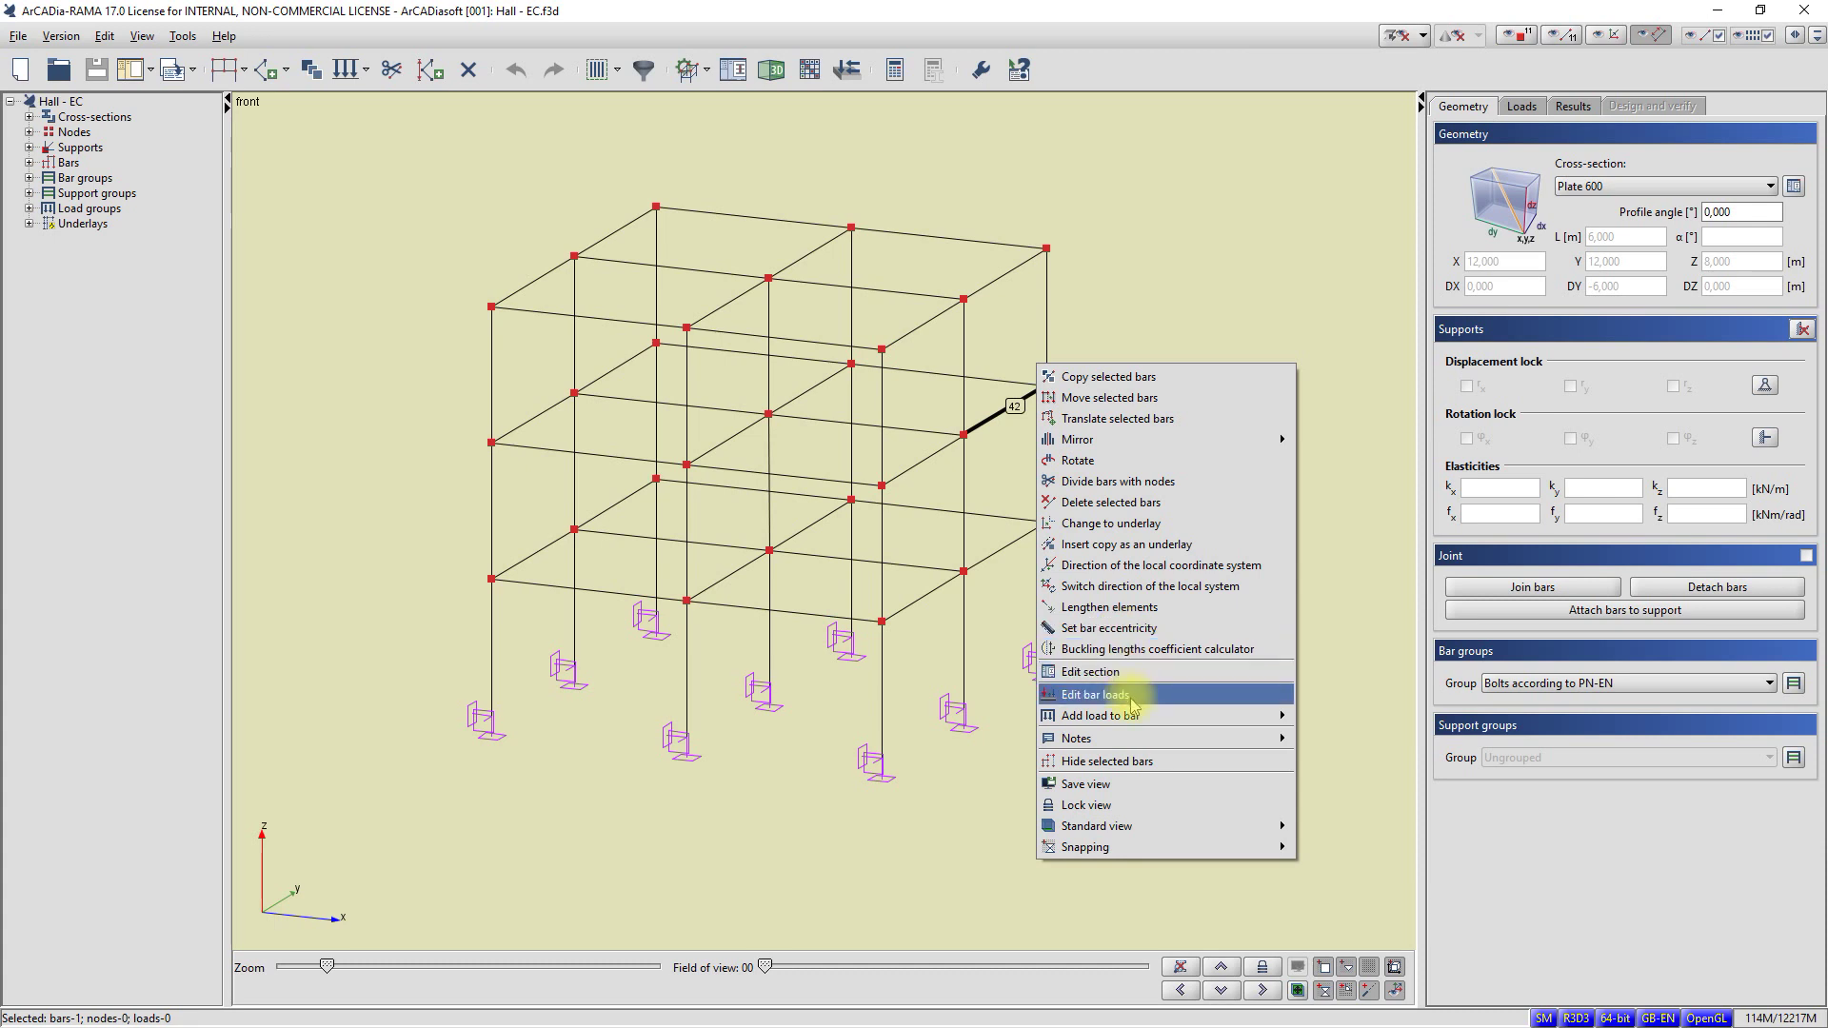
Open Edit bar loads for bar 42, listing its 8, 10 and 1,5 kN/m continuous loads.
mouse_move(1134, 716)
left_click(1094, 694)
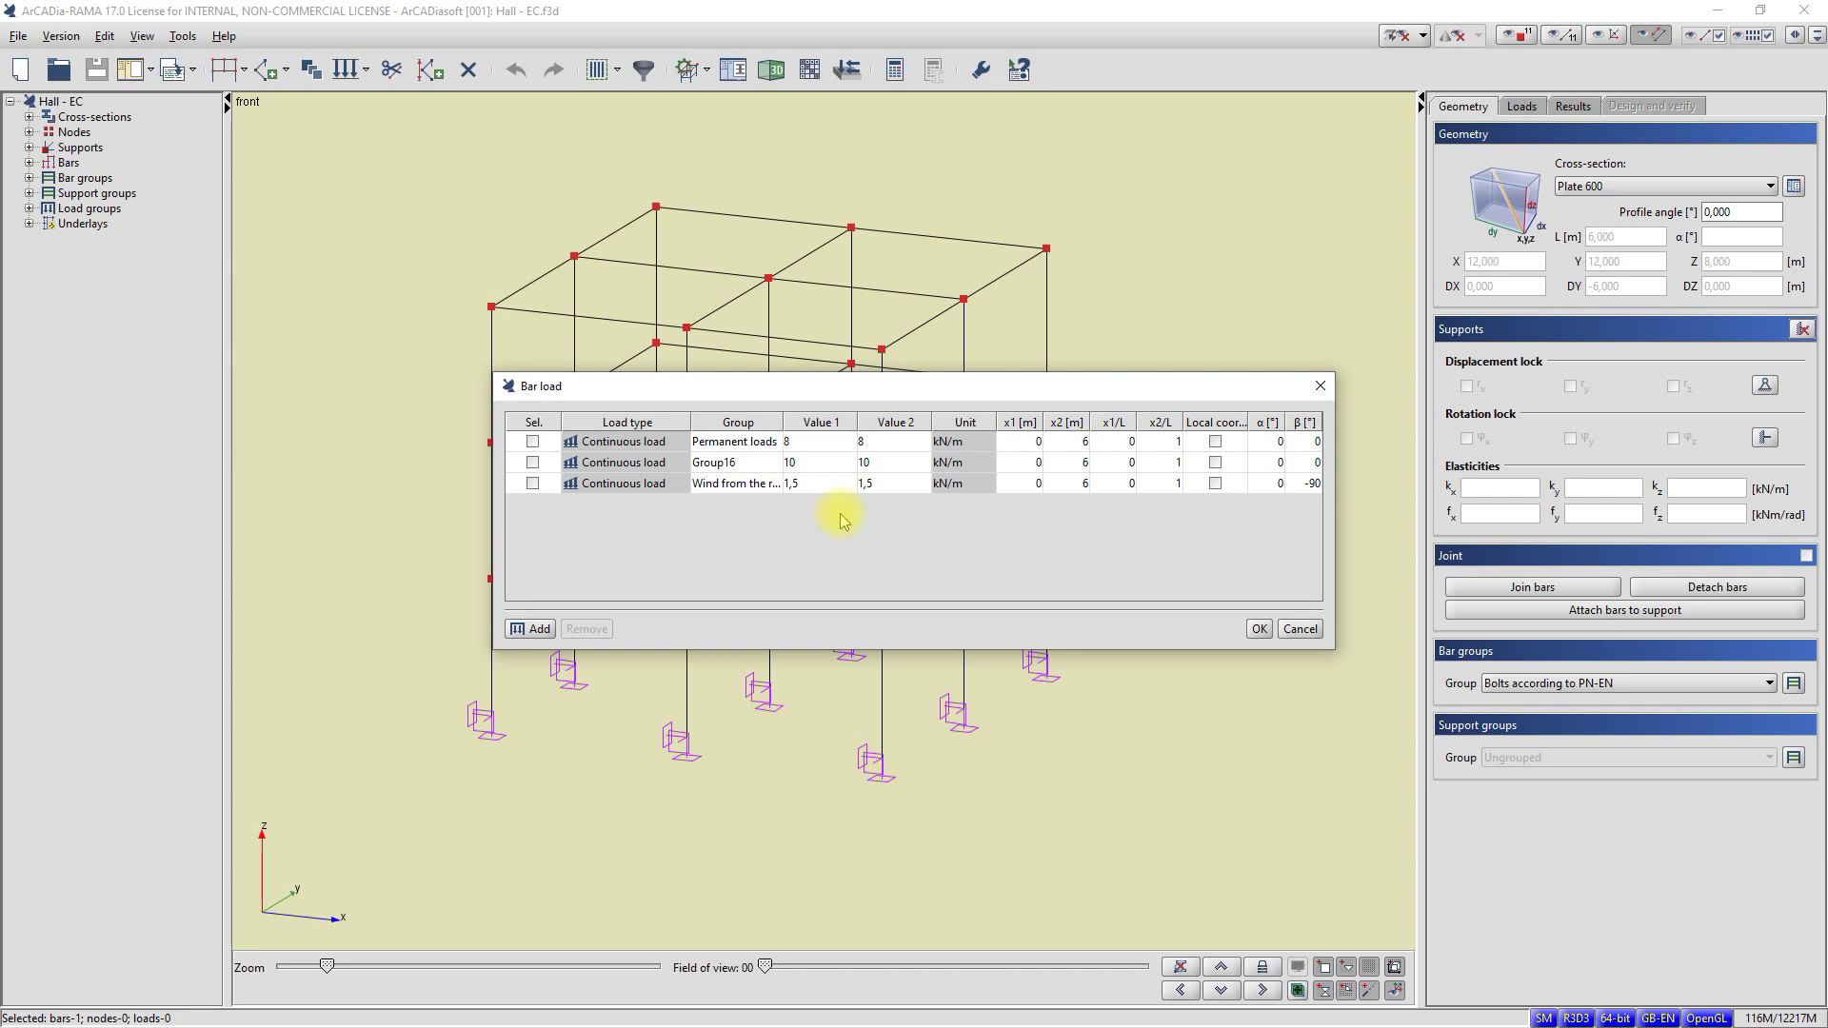
Check the first load's Value 1 and Permanent loads group, then close the Bar load dialog unchanged.
left_click(804, 442)
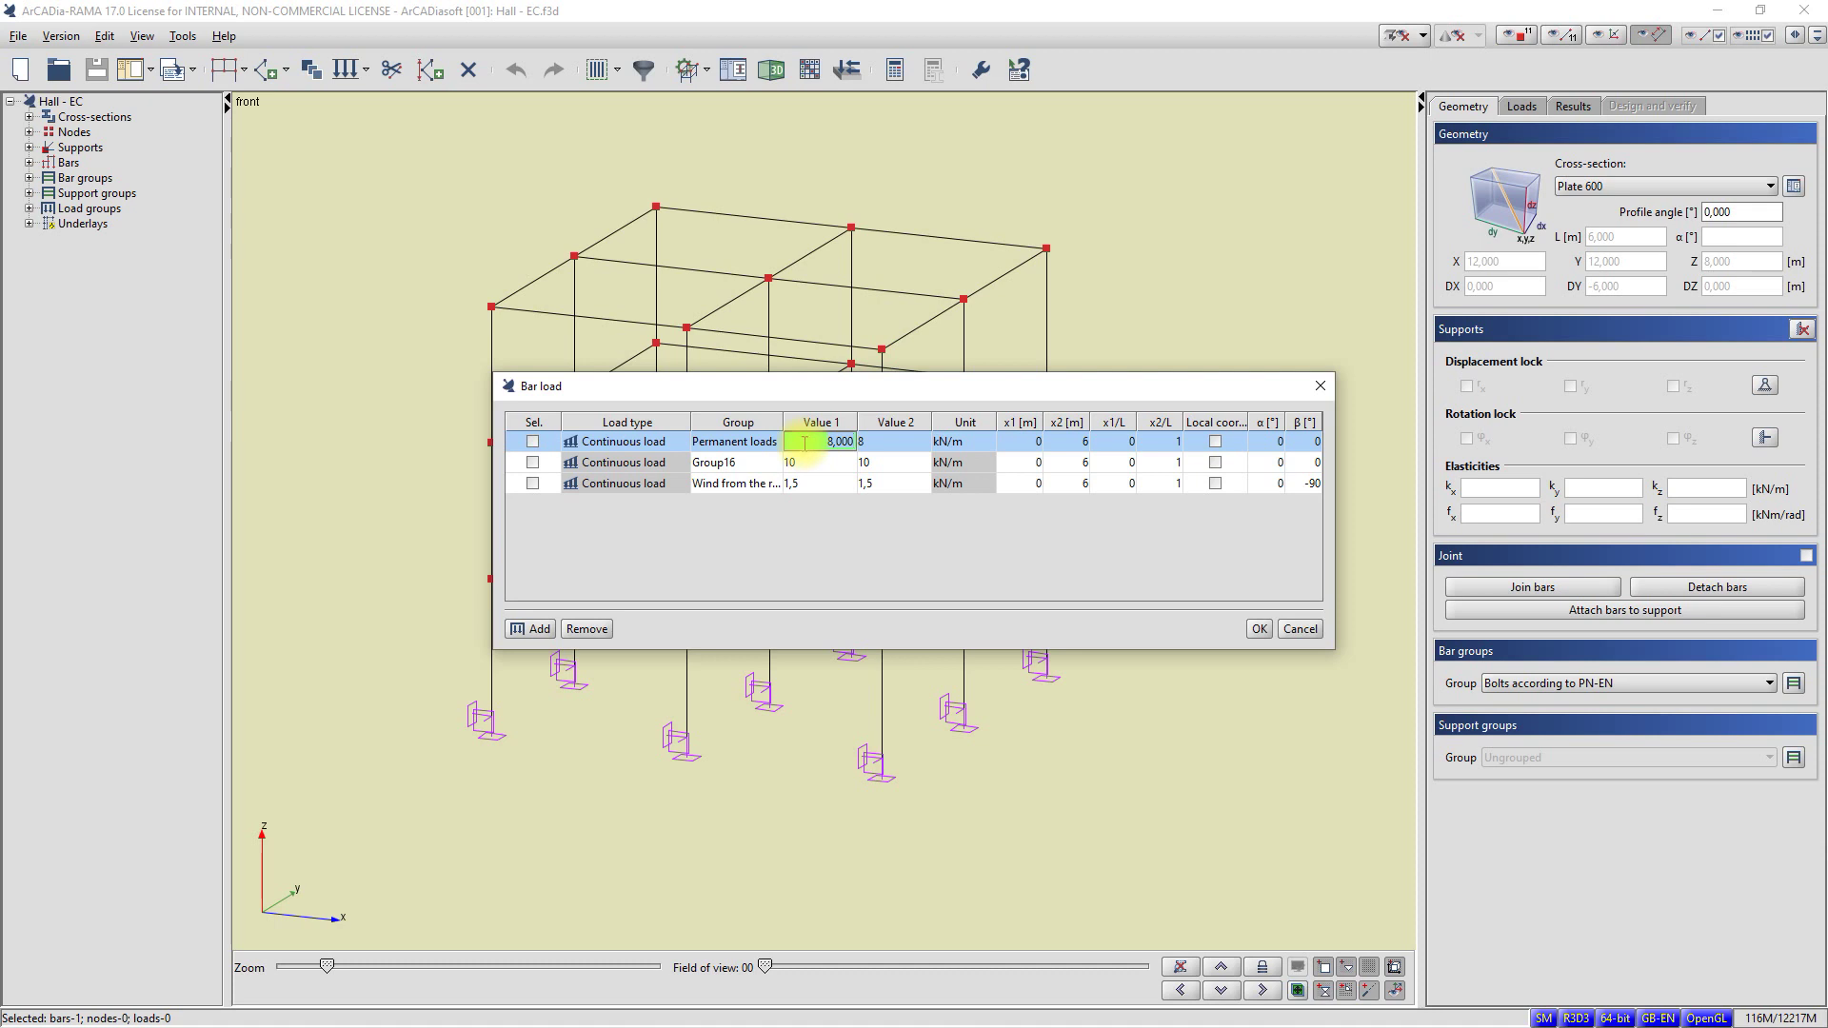
left_click(743, 443)
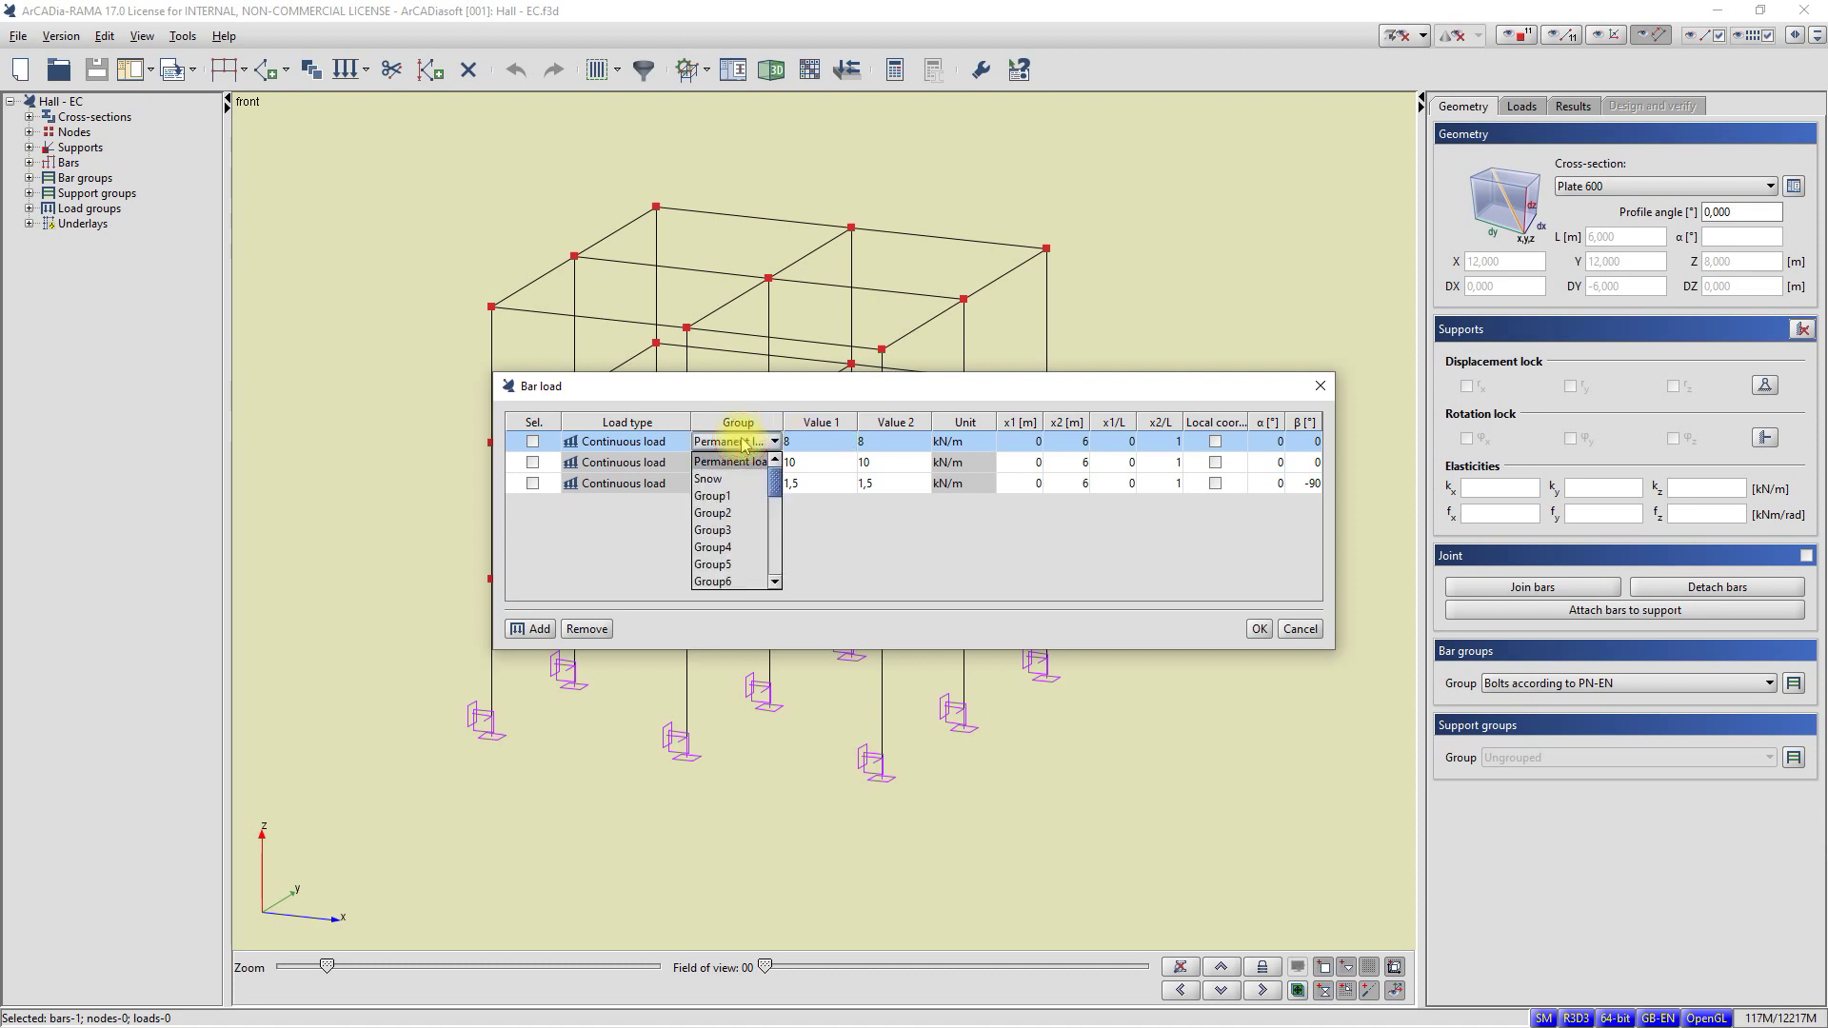
left_click(743, 444)
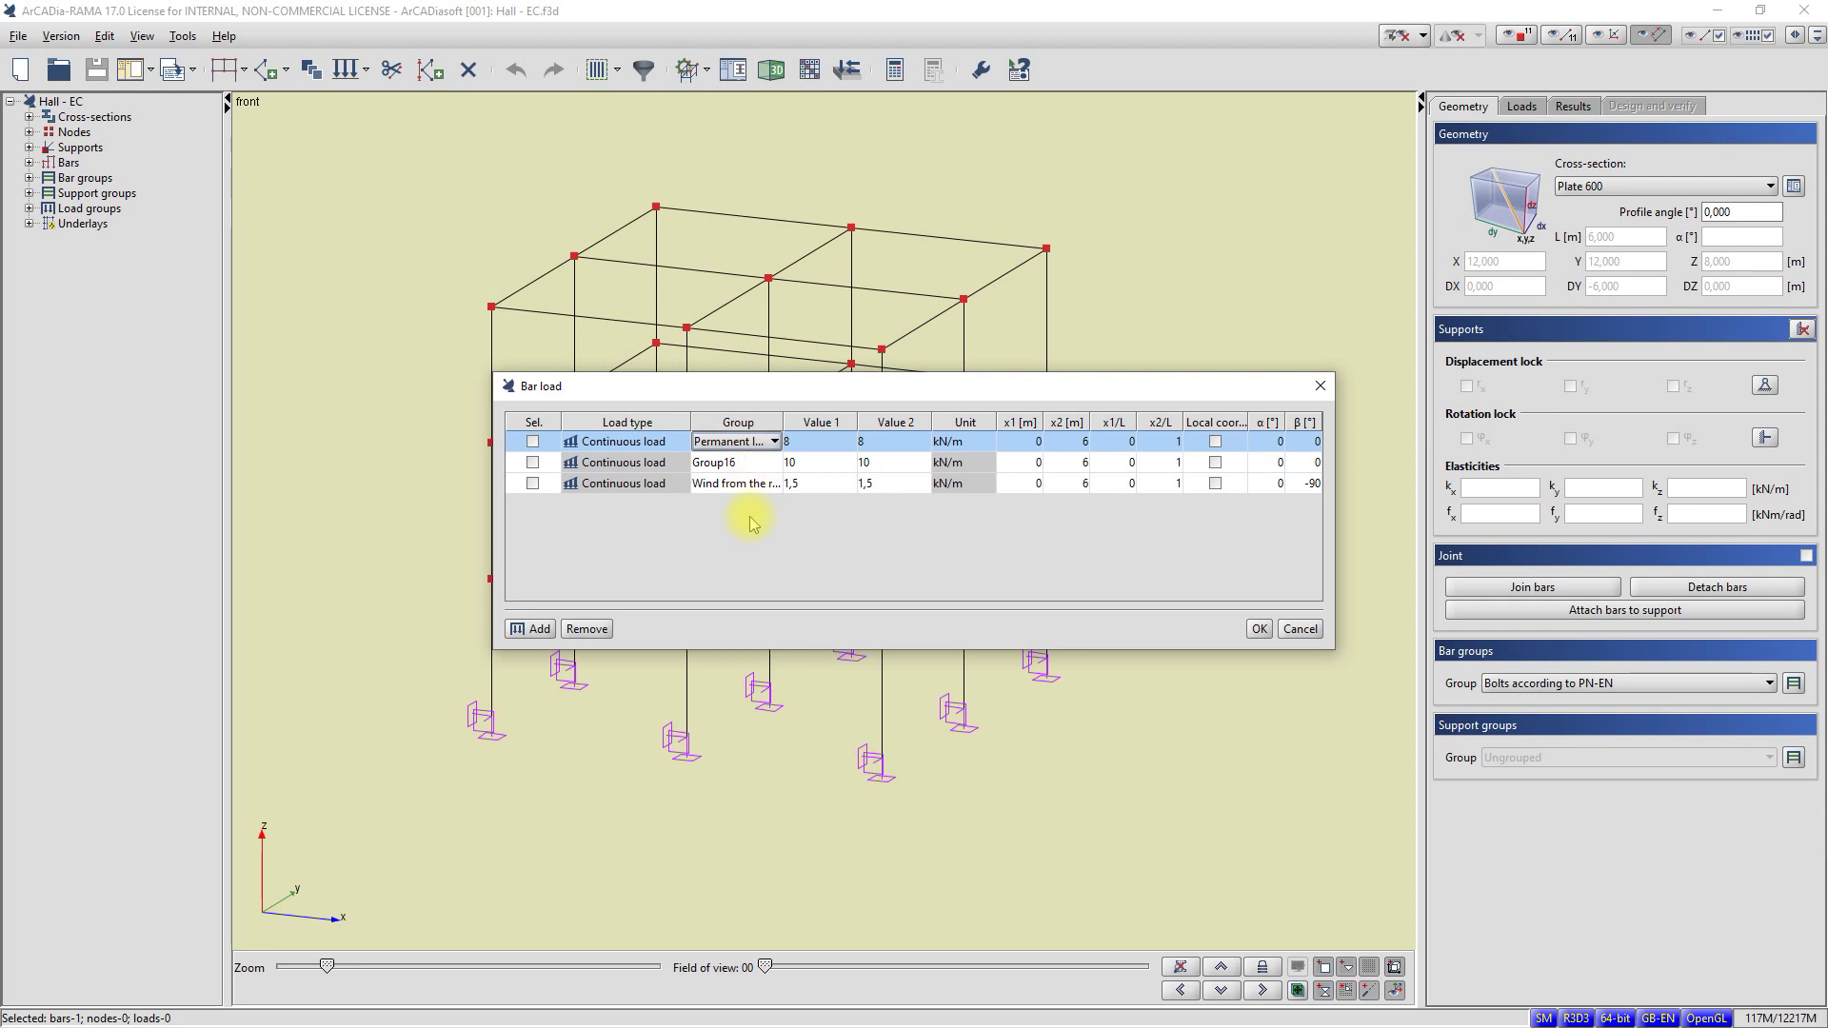
left_click(537, 631)
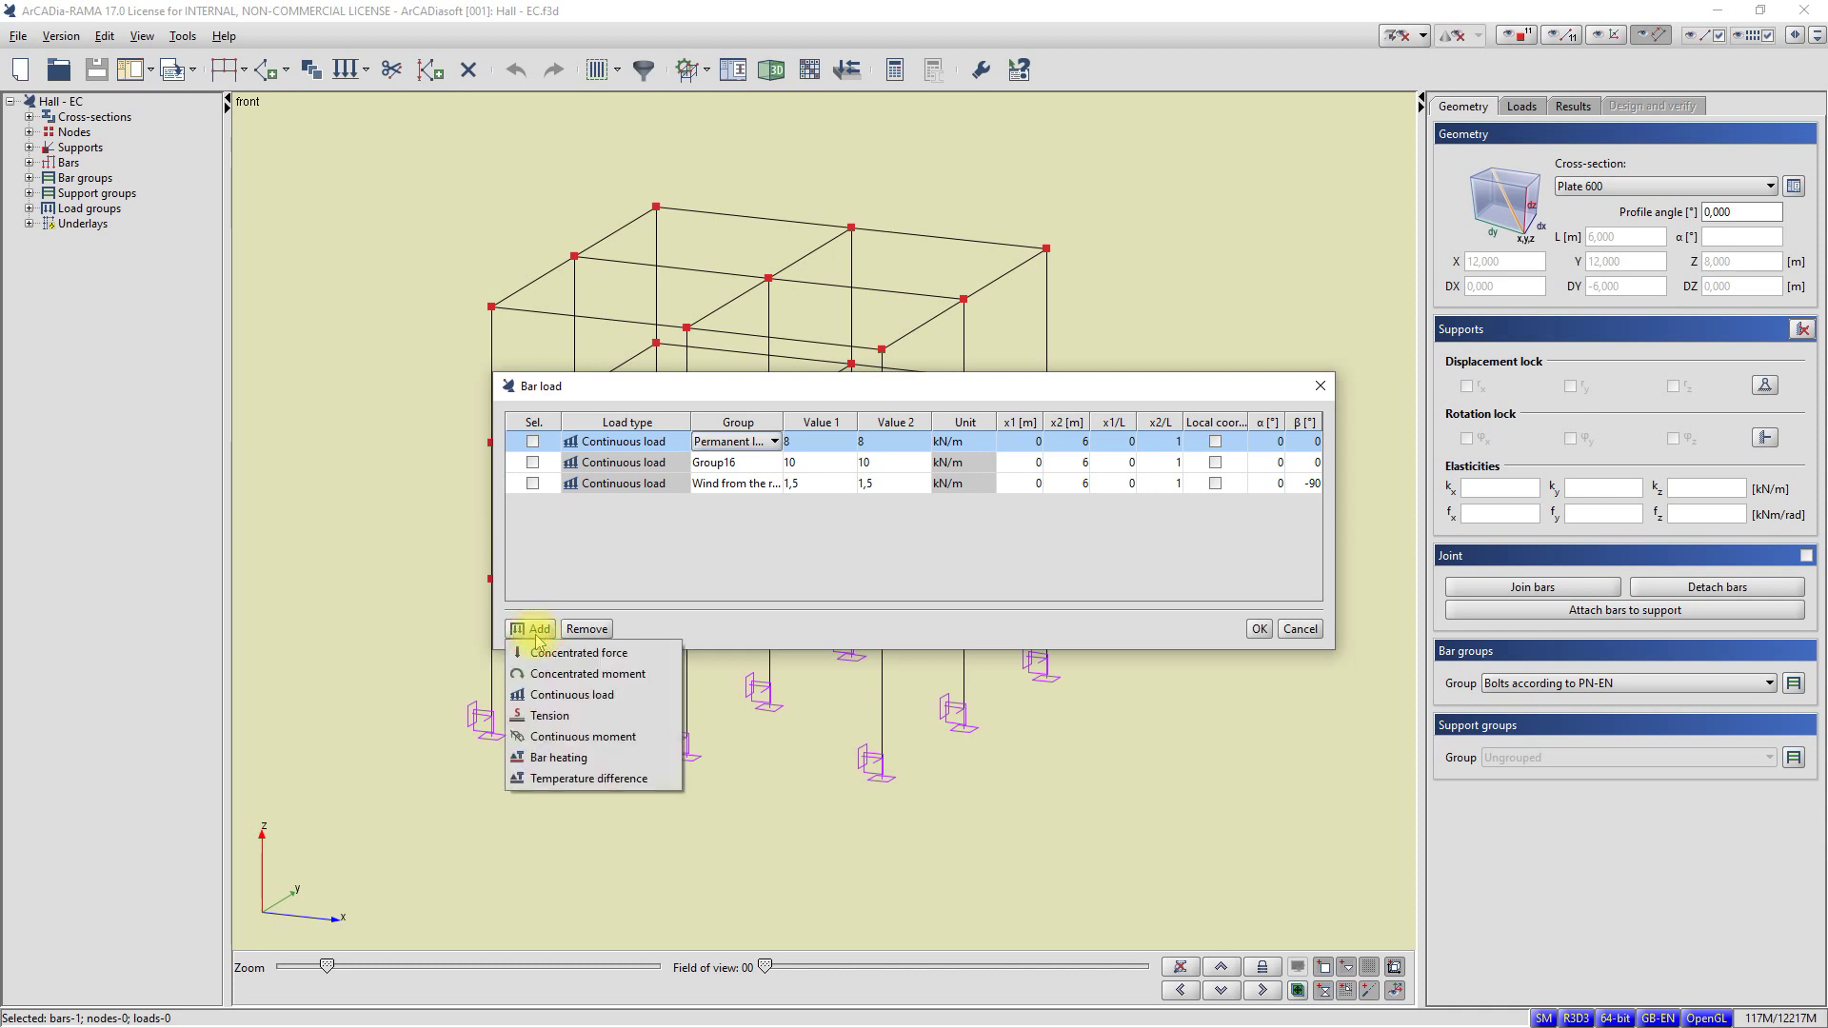
left_click(537, 635)
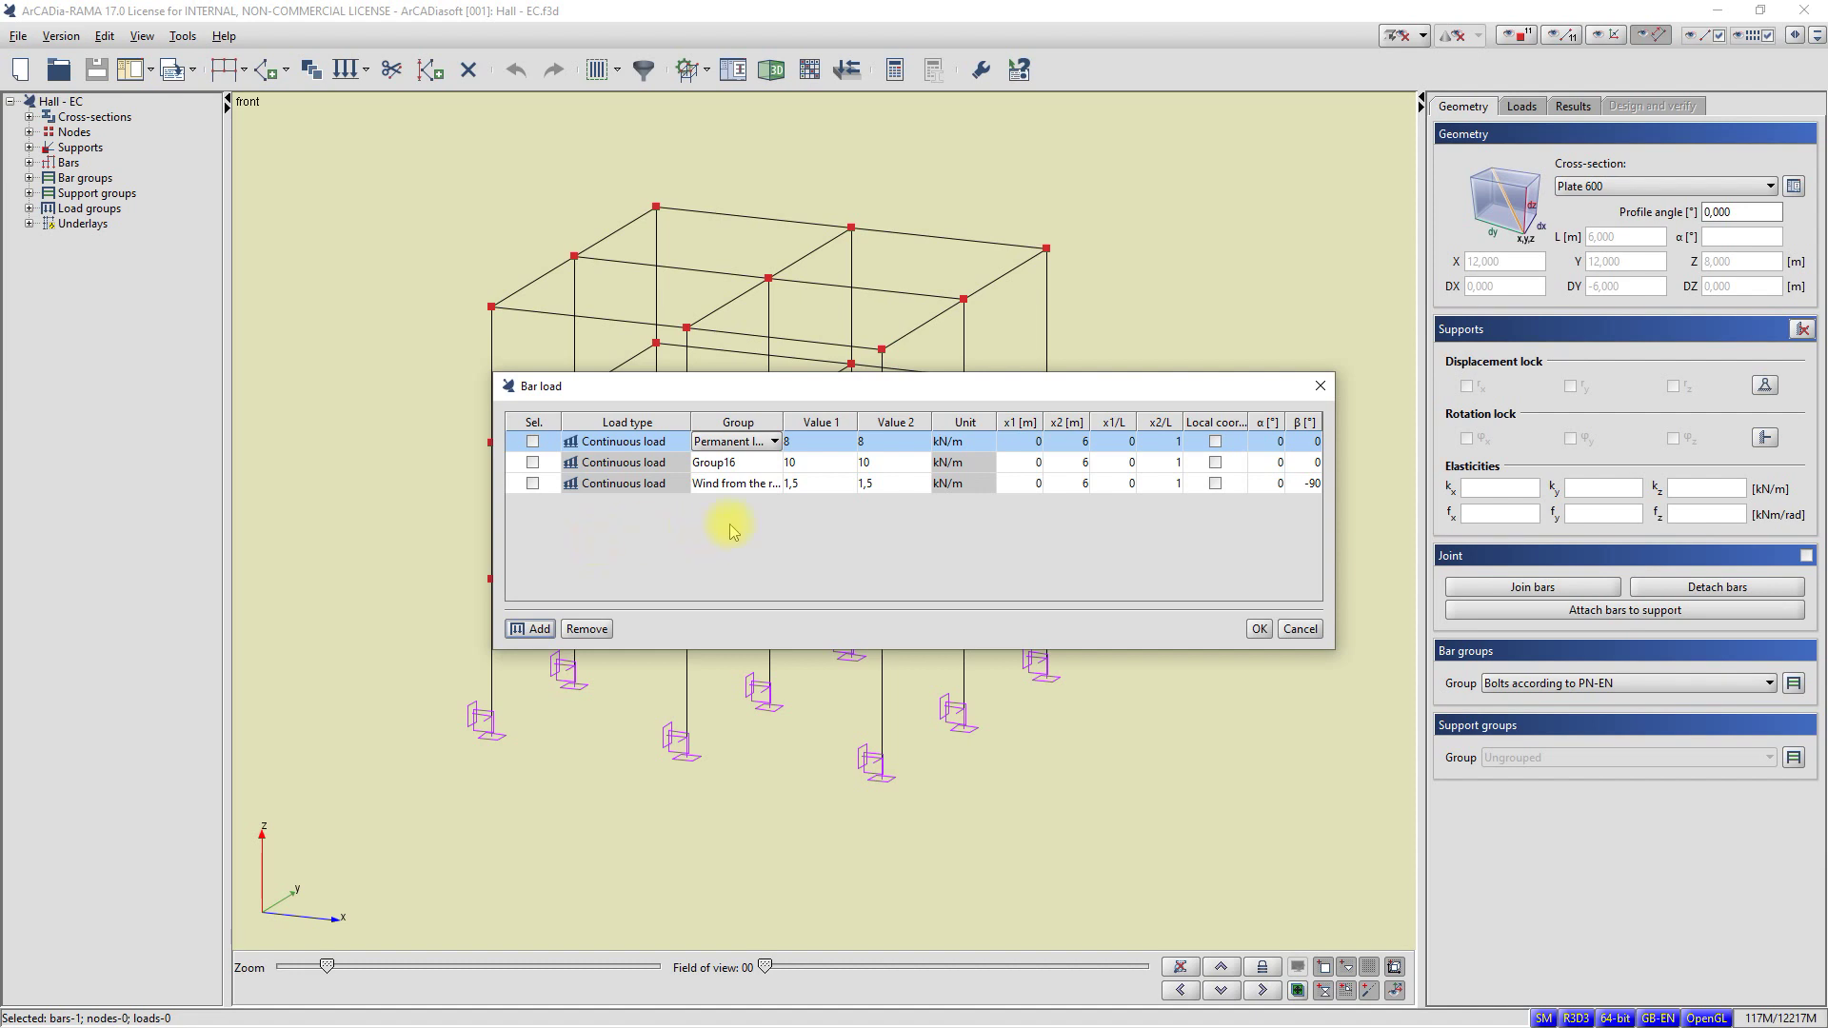
left_click(1319, 386)
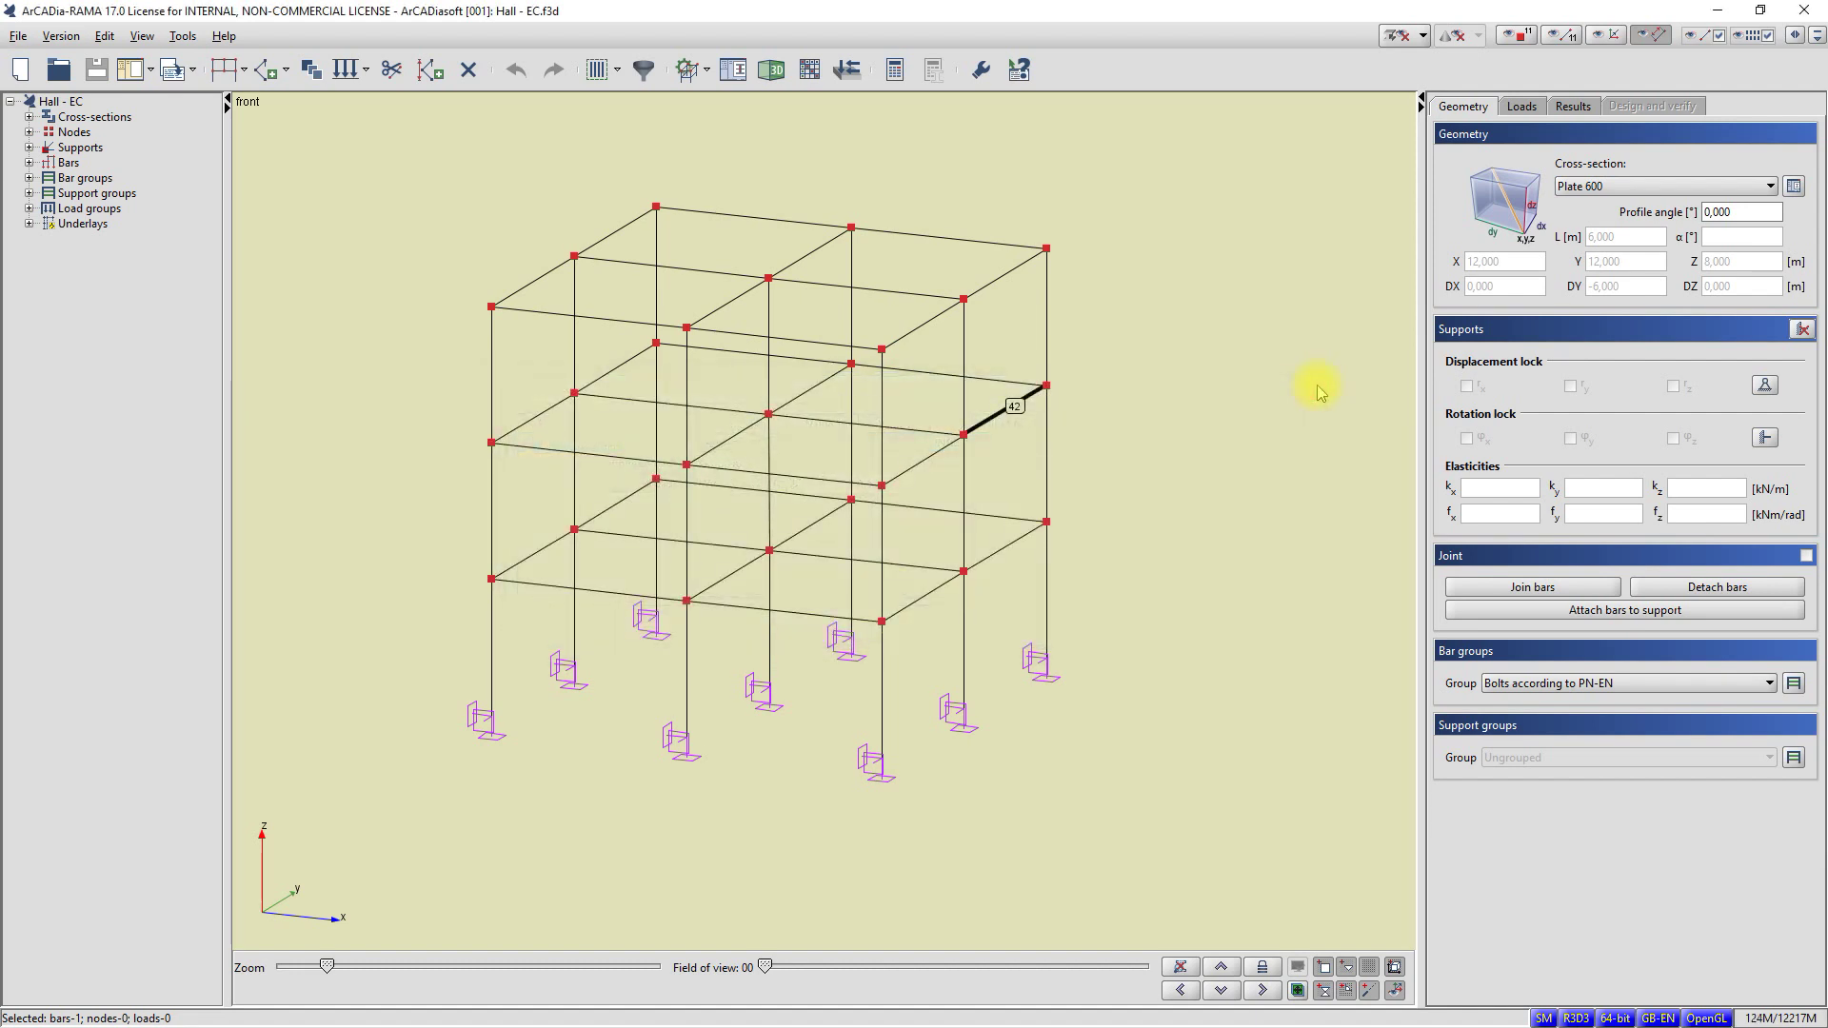
Deselect bar 42 and select the top-right corner node 36.
key("Escape")
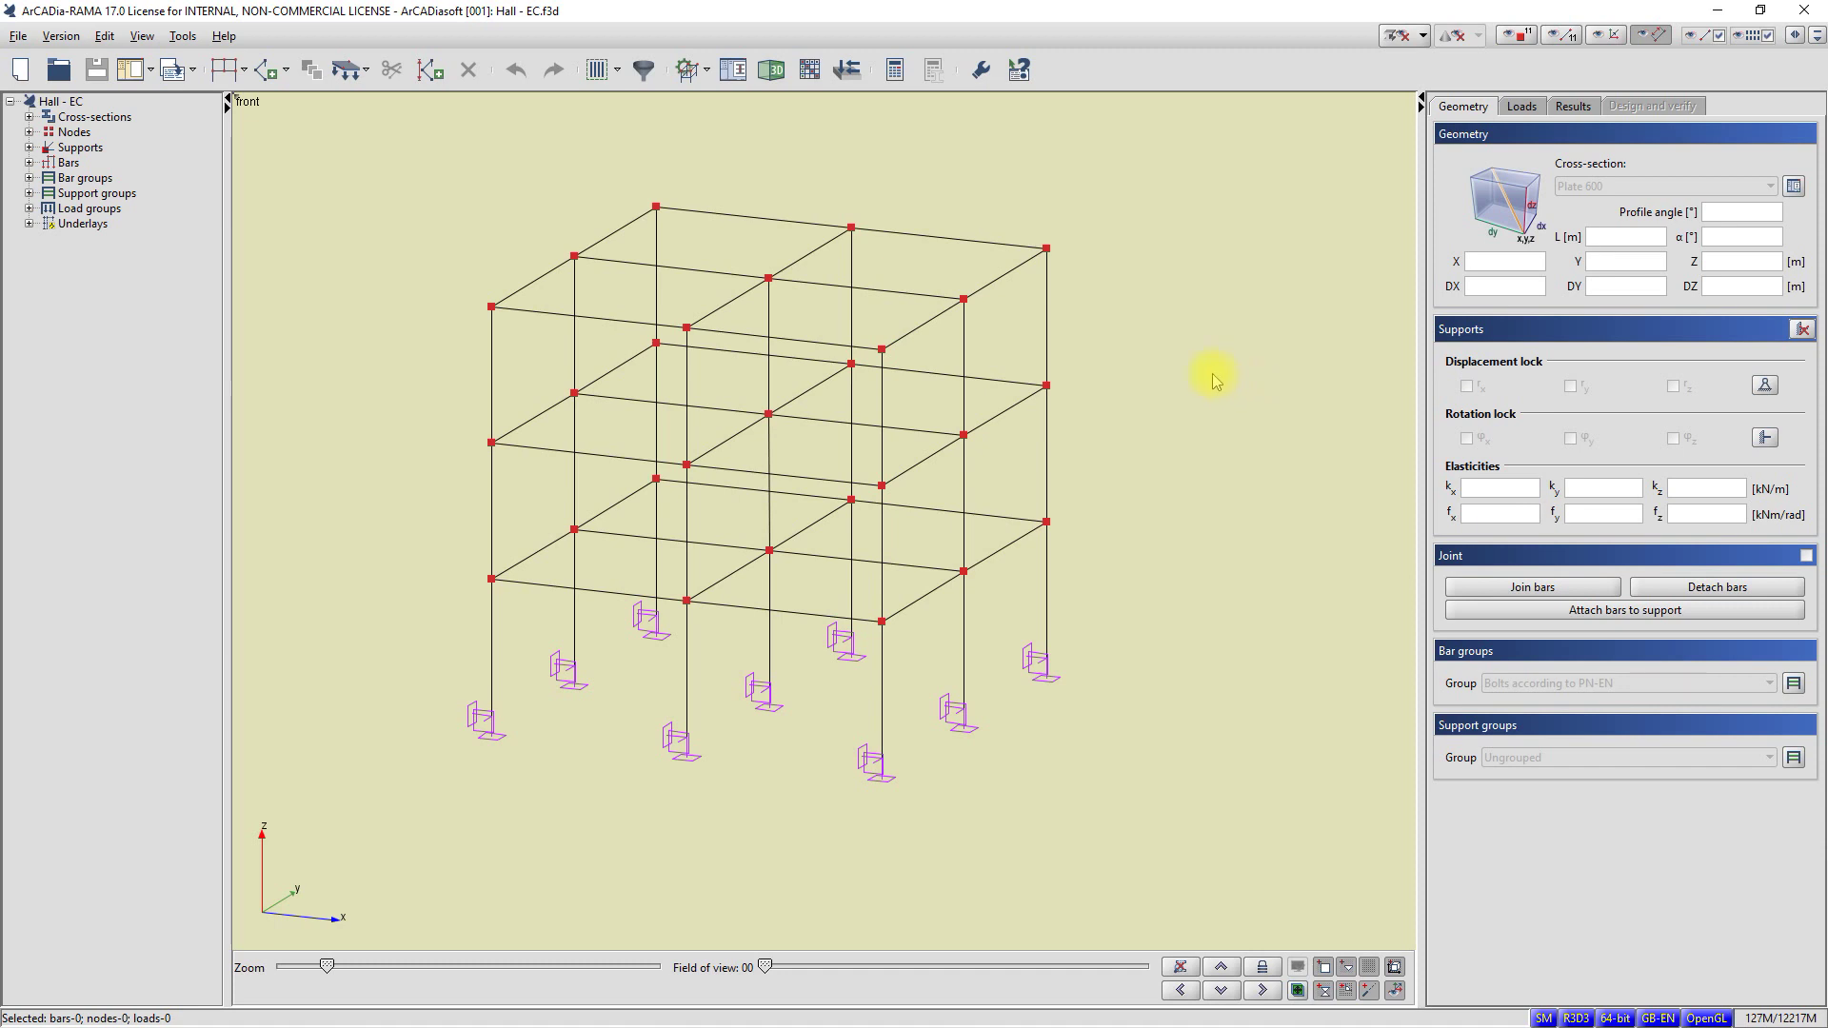
left_click(1046, 249)
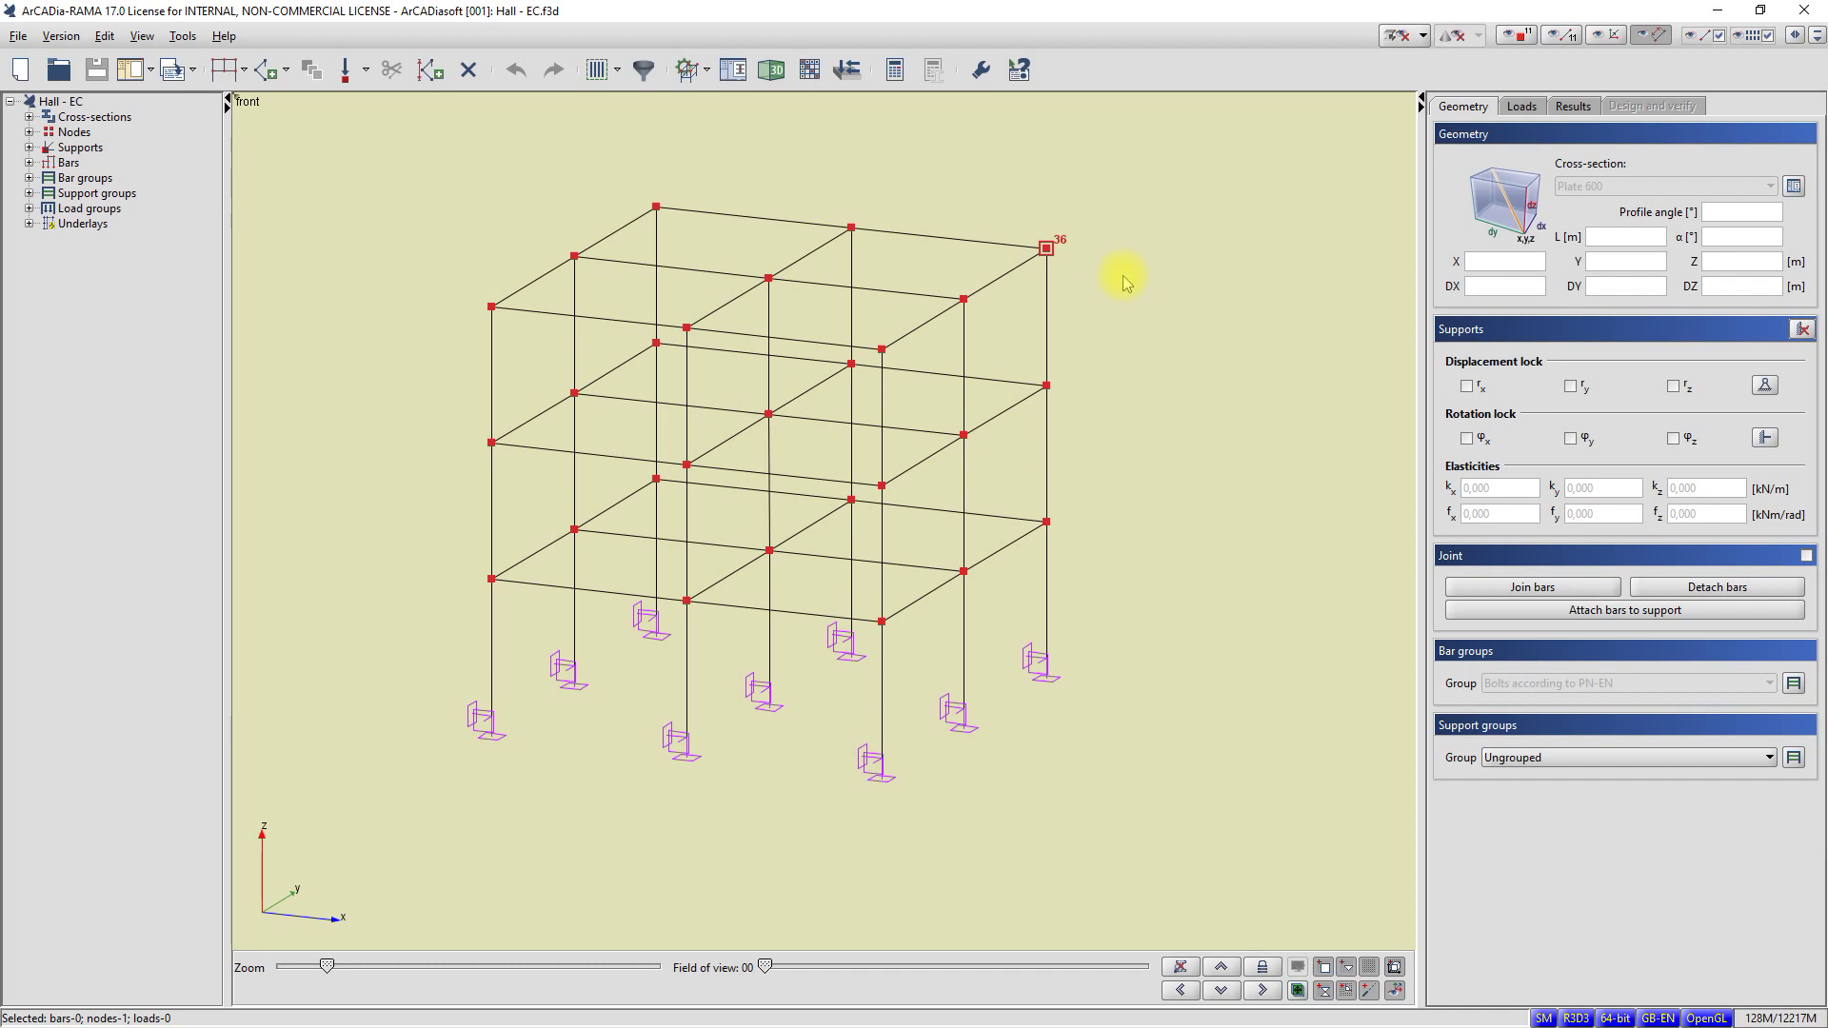
Open the Node loads list for node 36.
right_click(1083, 212)
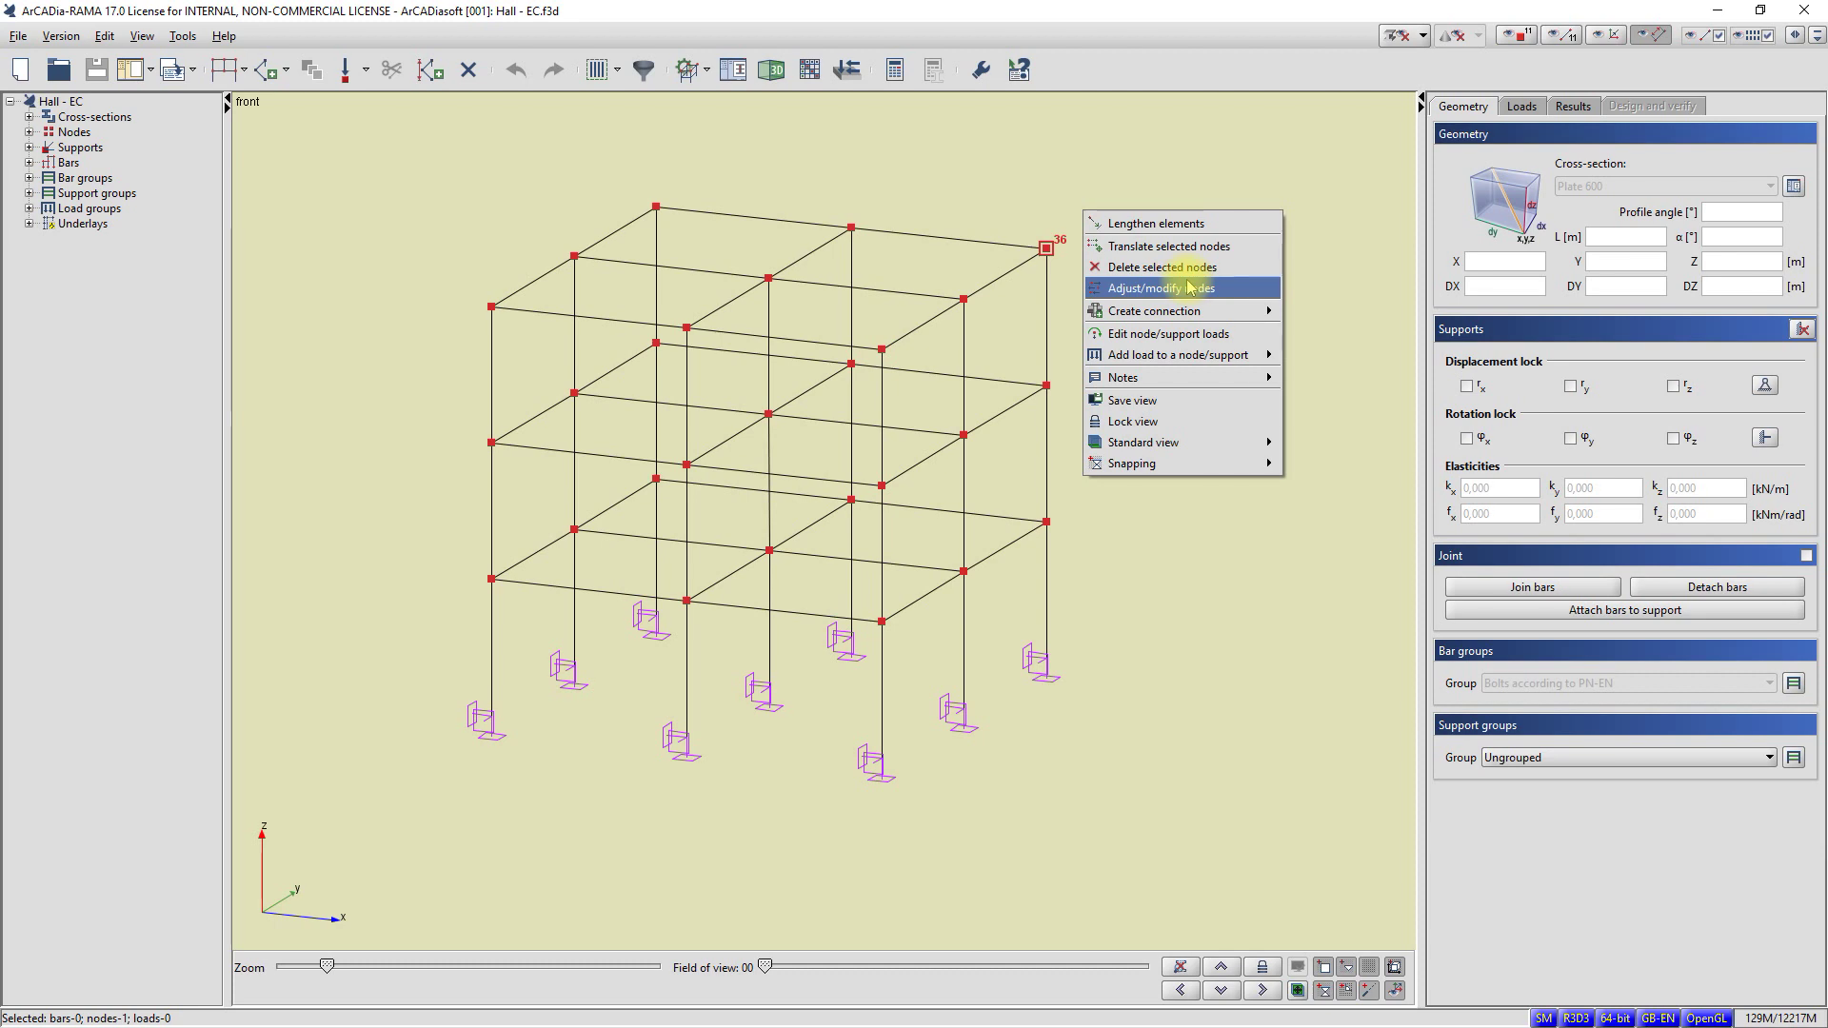
mouse_move(1207, 357)
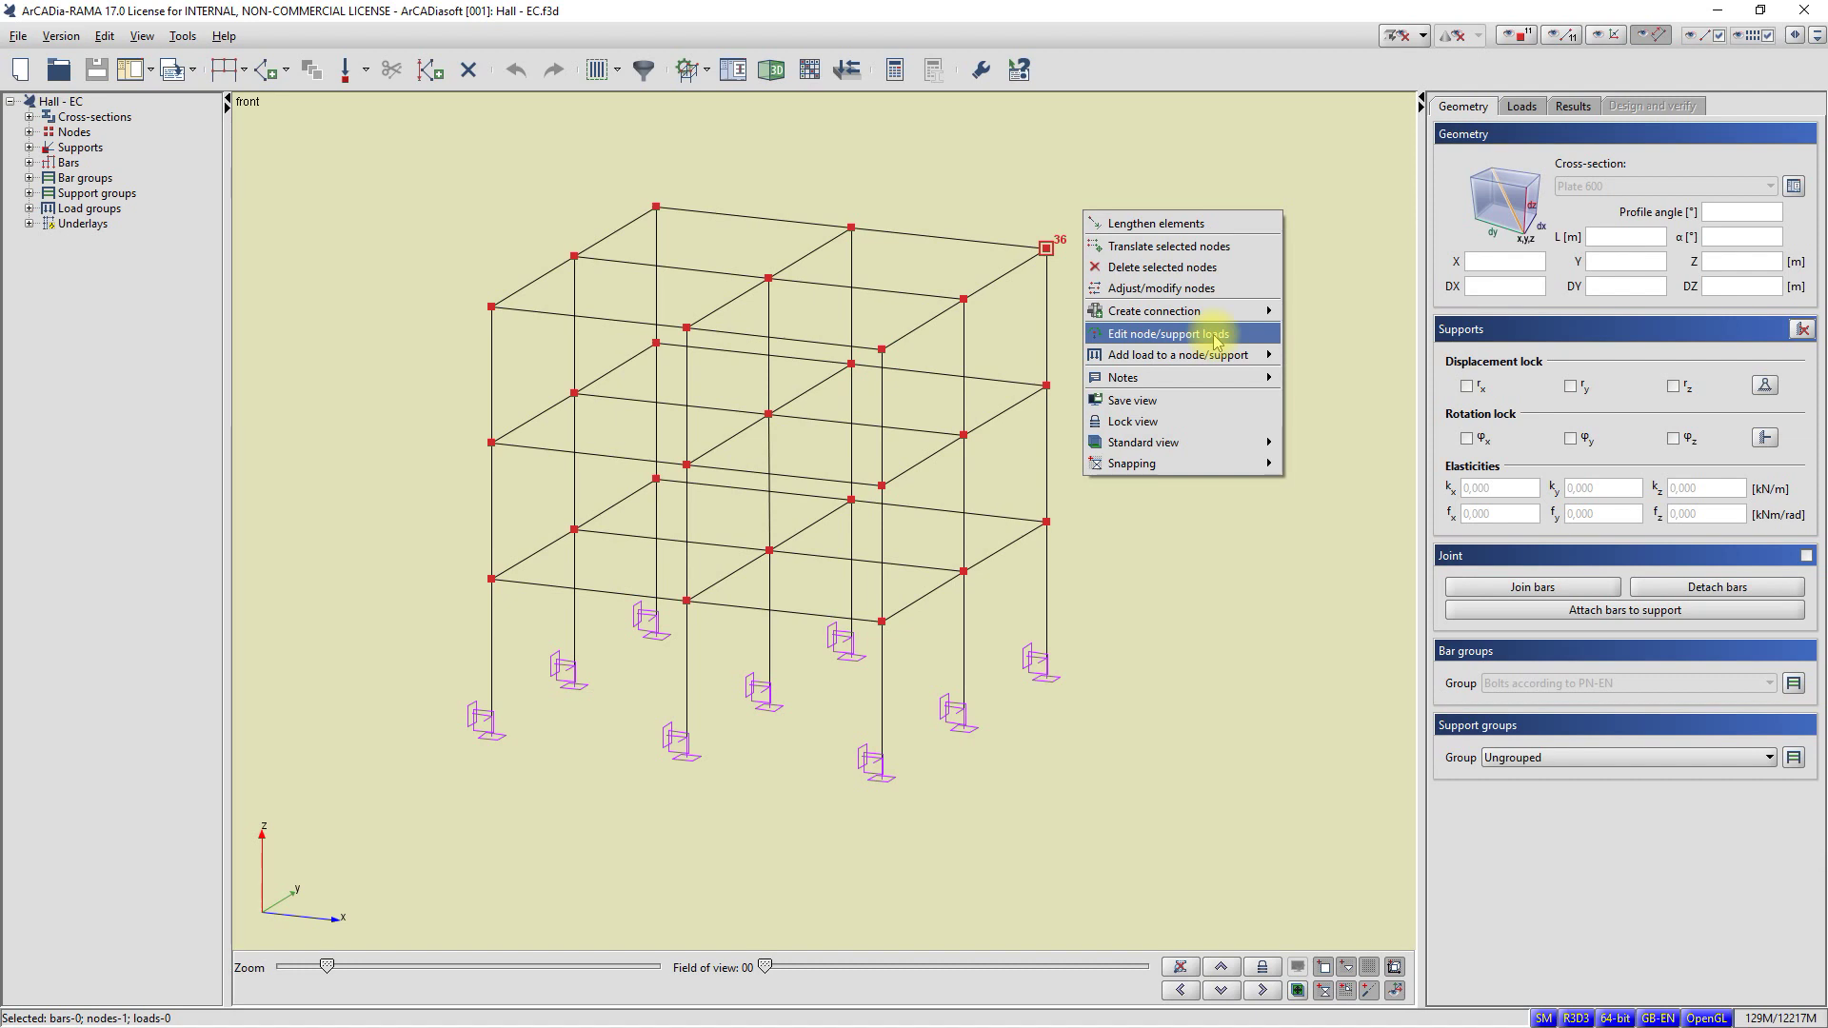
left_click(1215, 340)
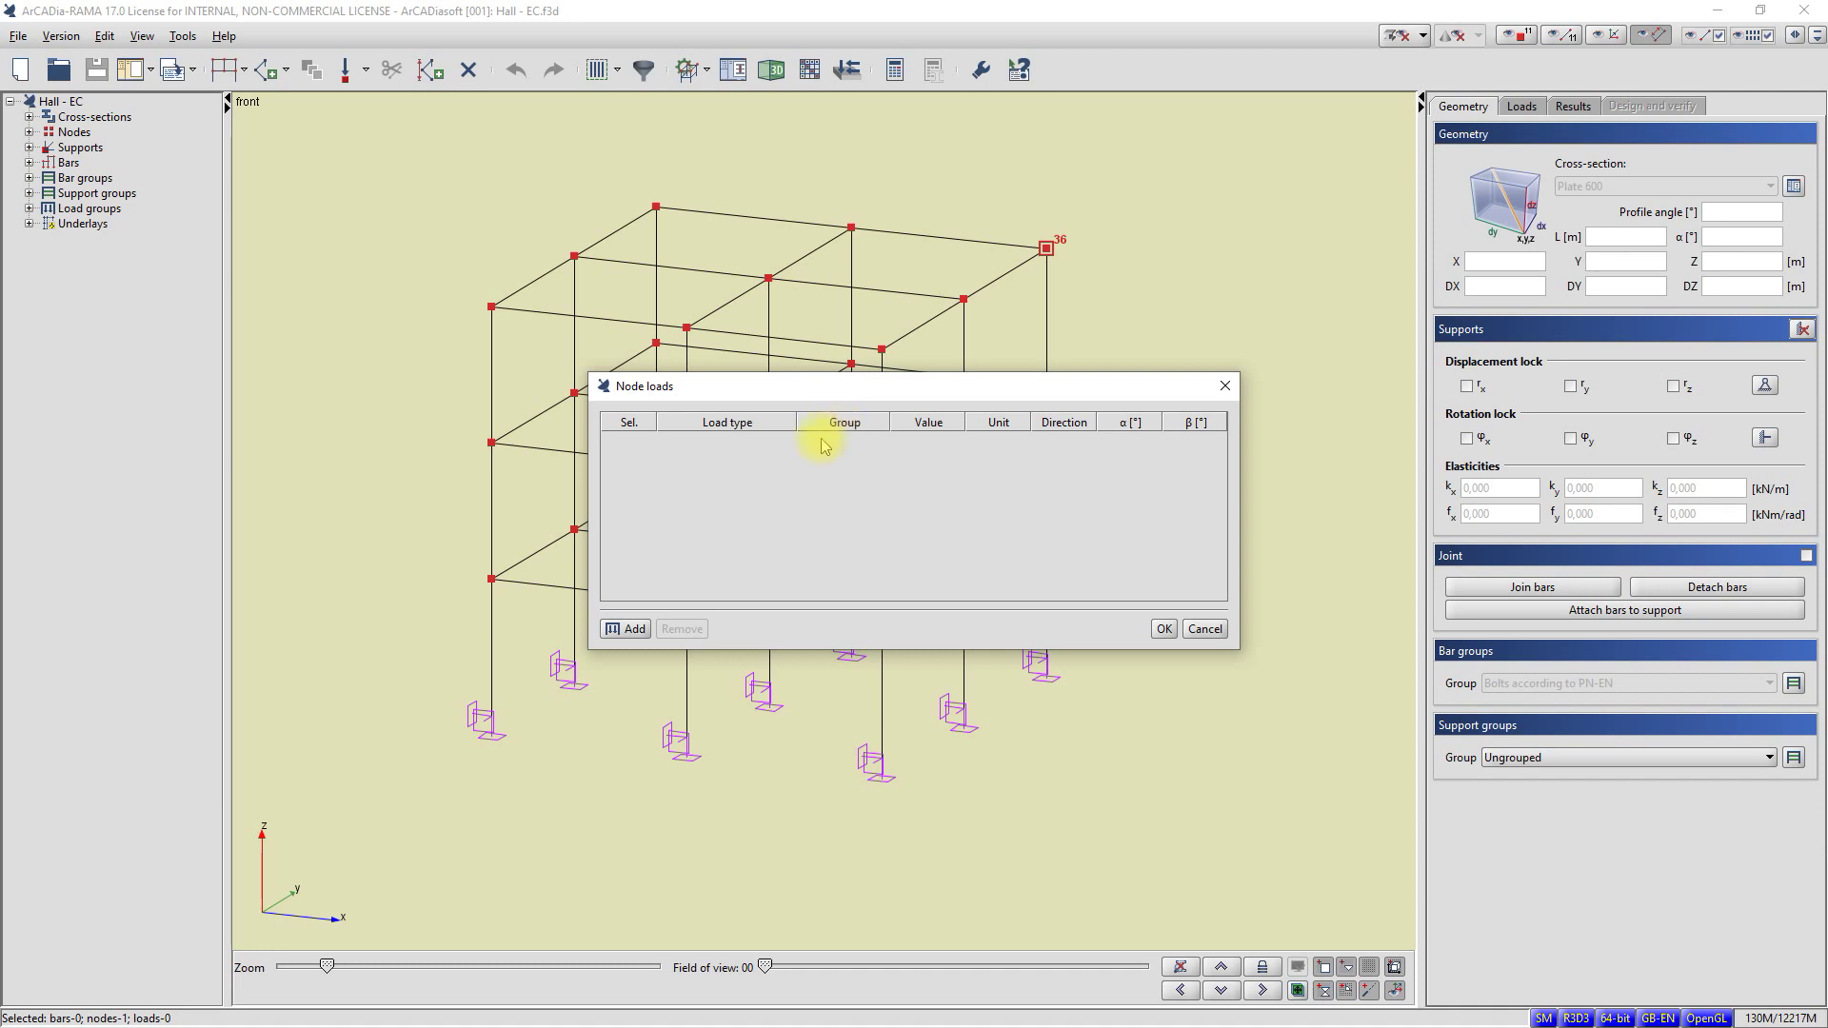
Add a 1 kN nodal force in Z, remove it again, and close Node loads.
left_click(631, 628)
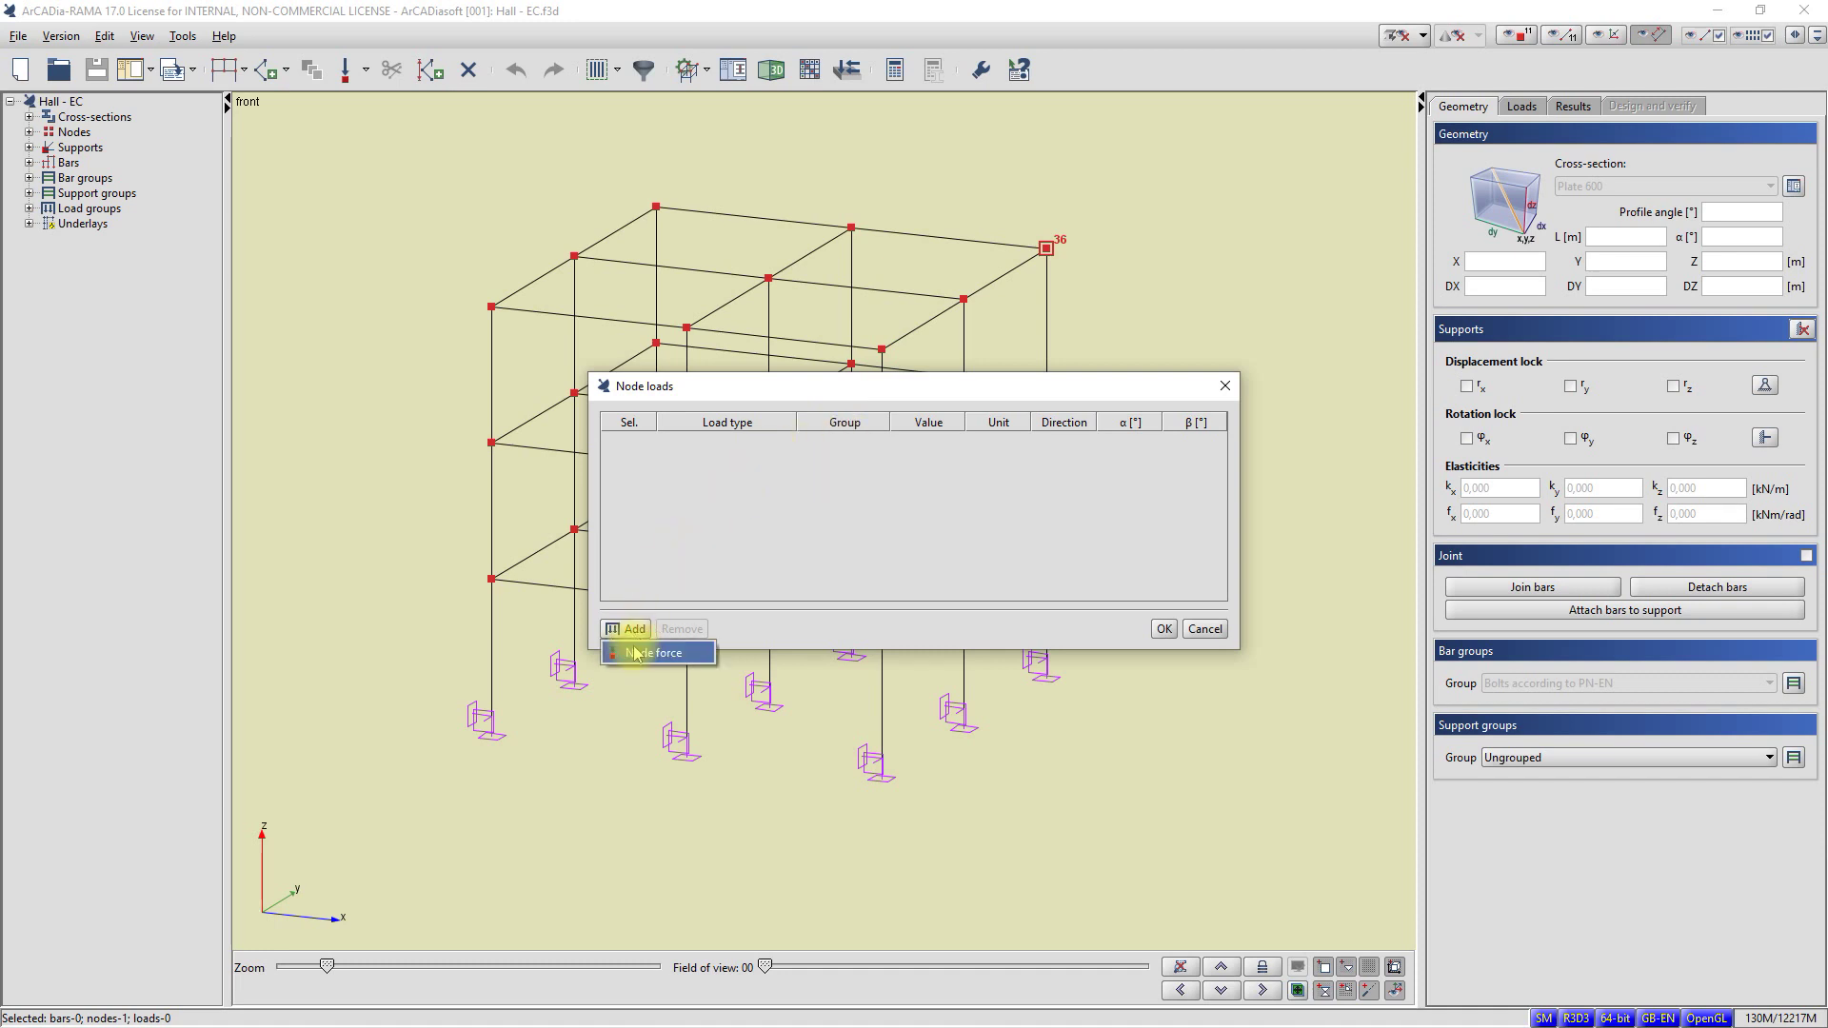
left_click(636, 653)
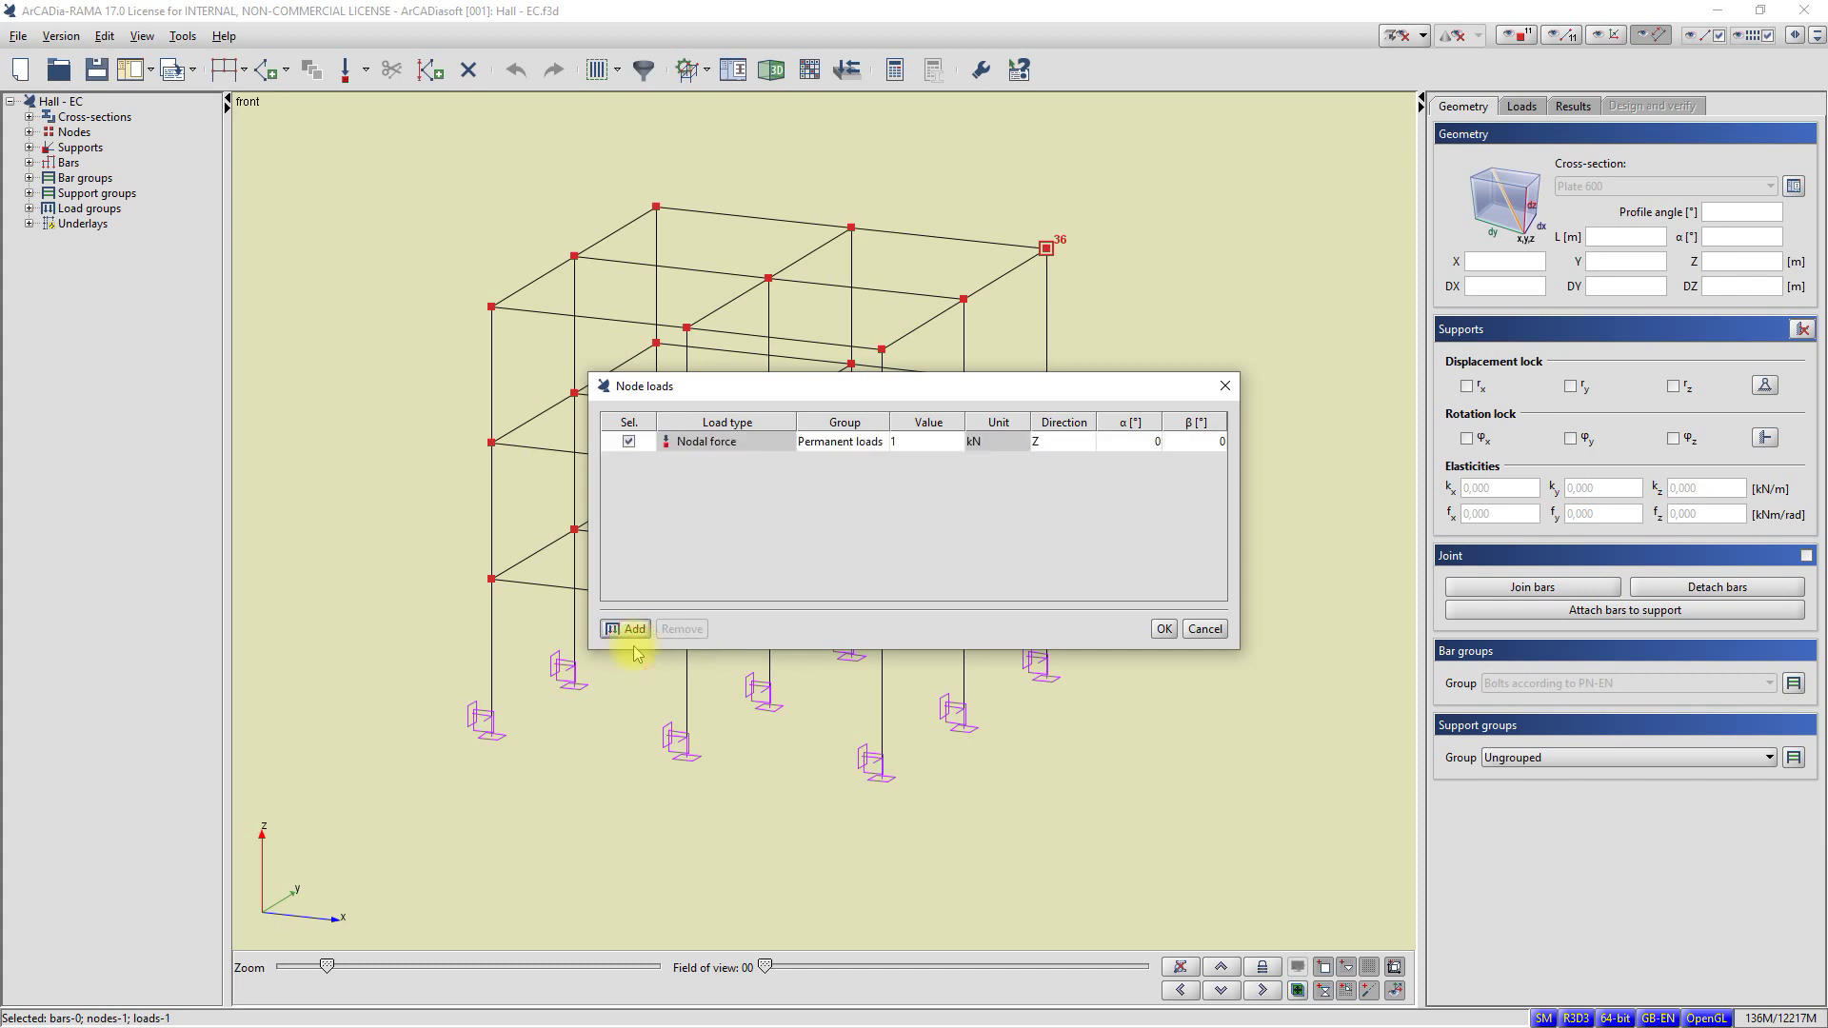
left_click(617, 447)
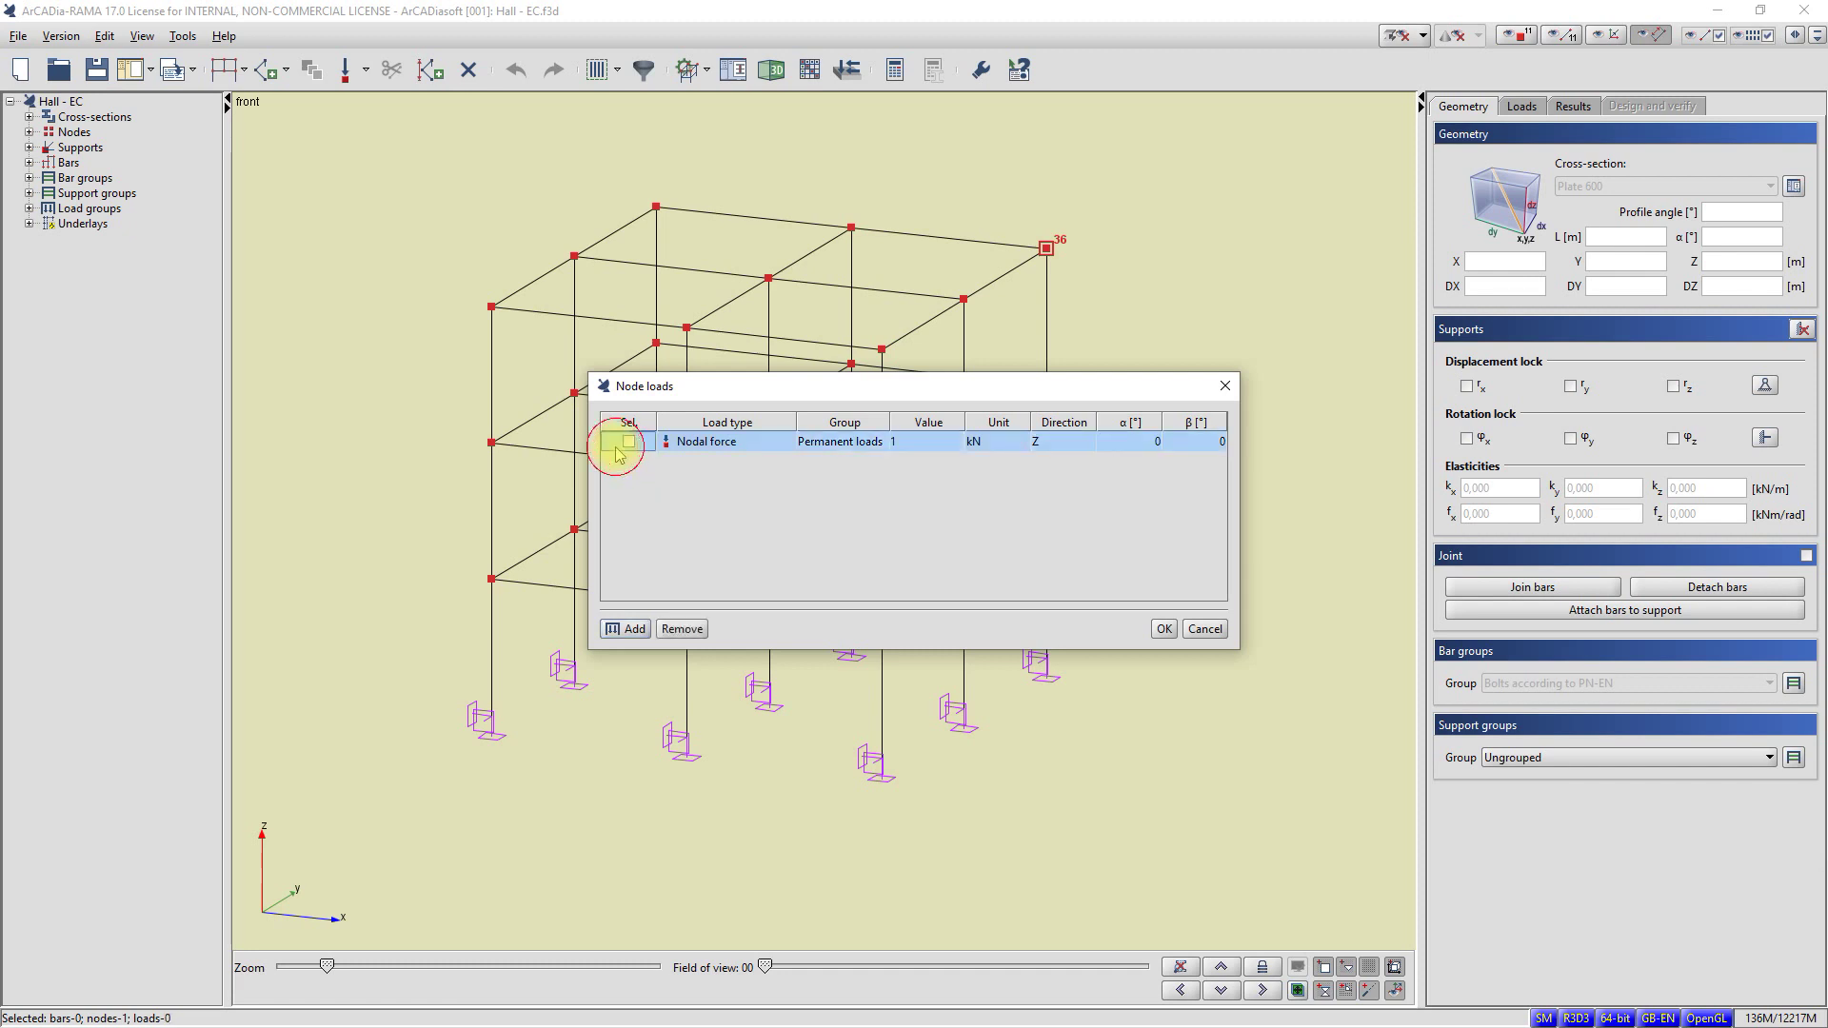
left_click(673, 632)
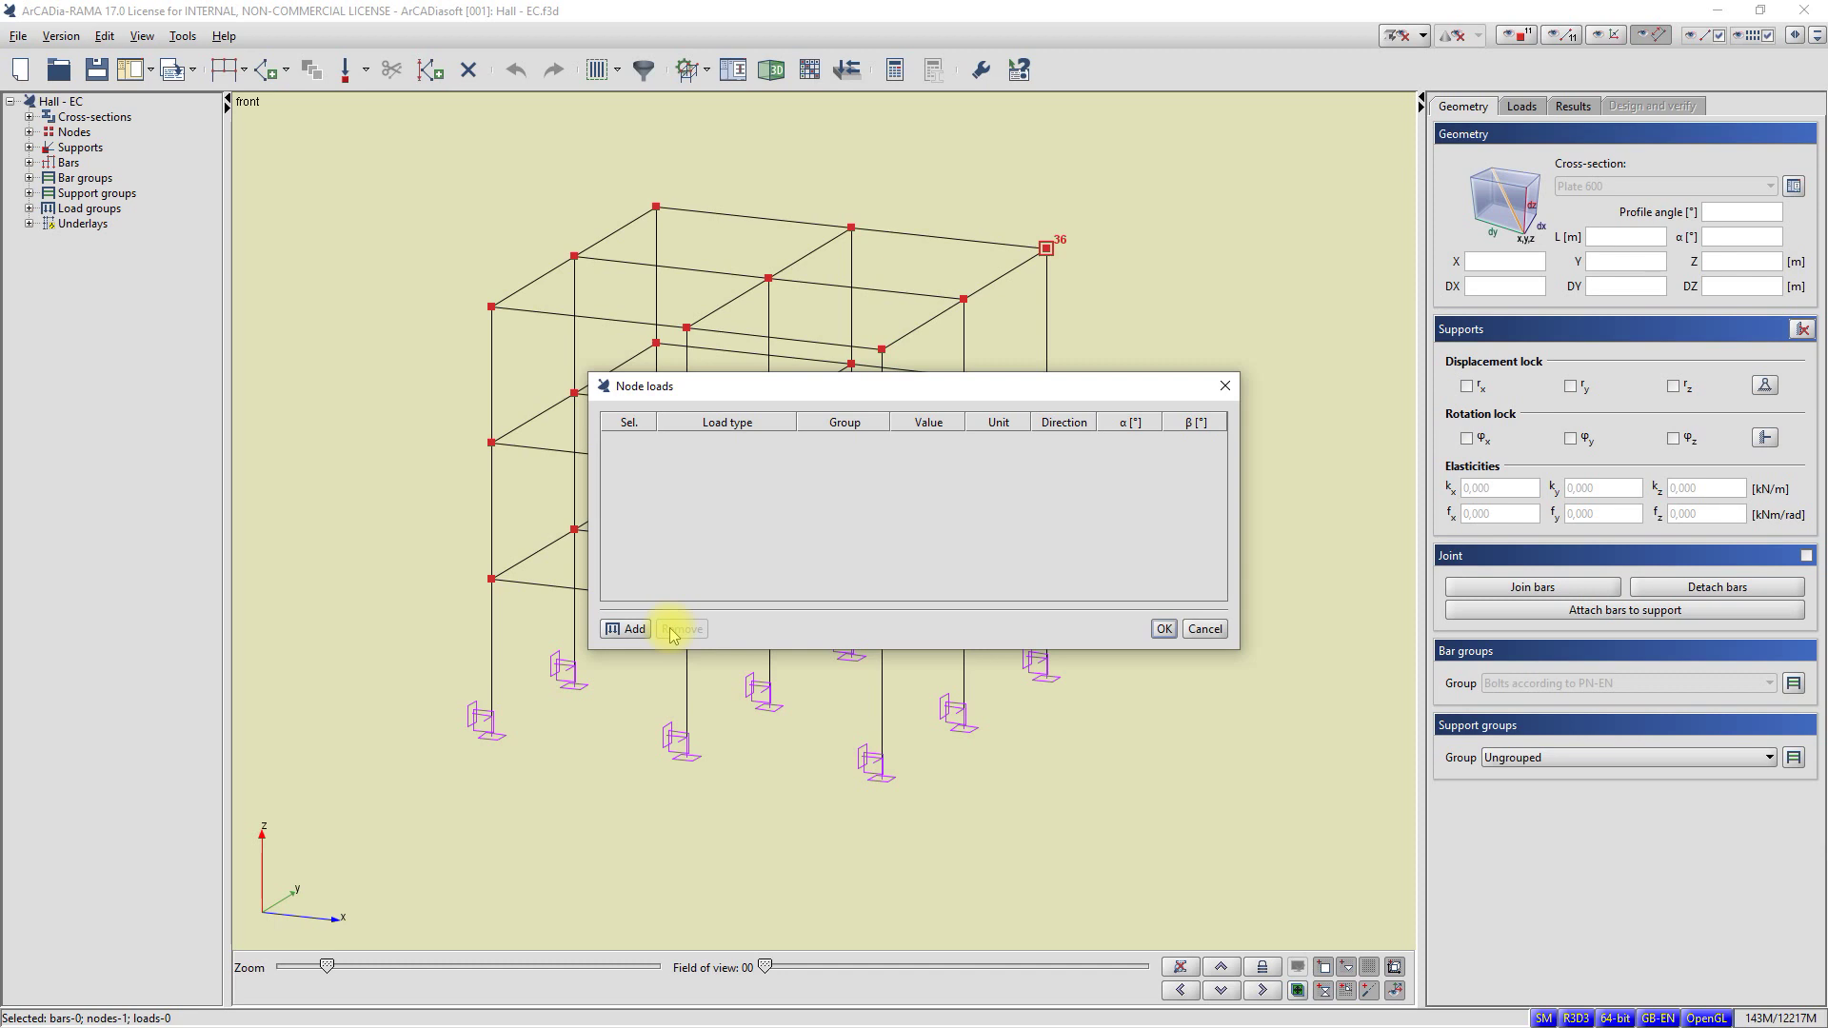
left_click(1225, 385)
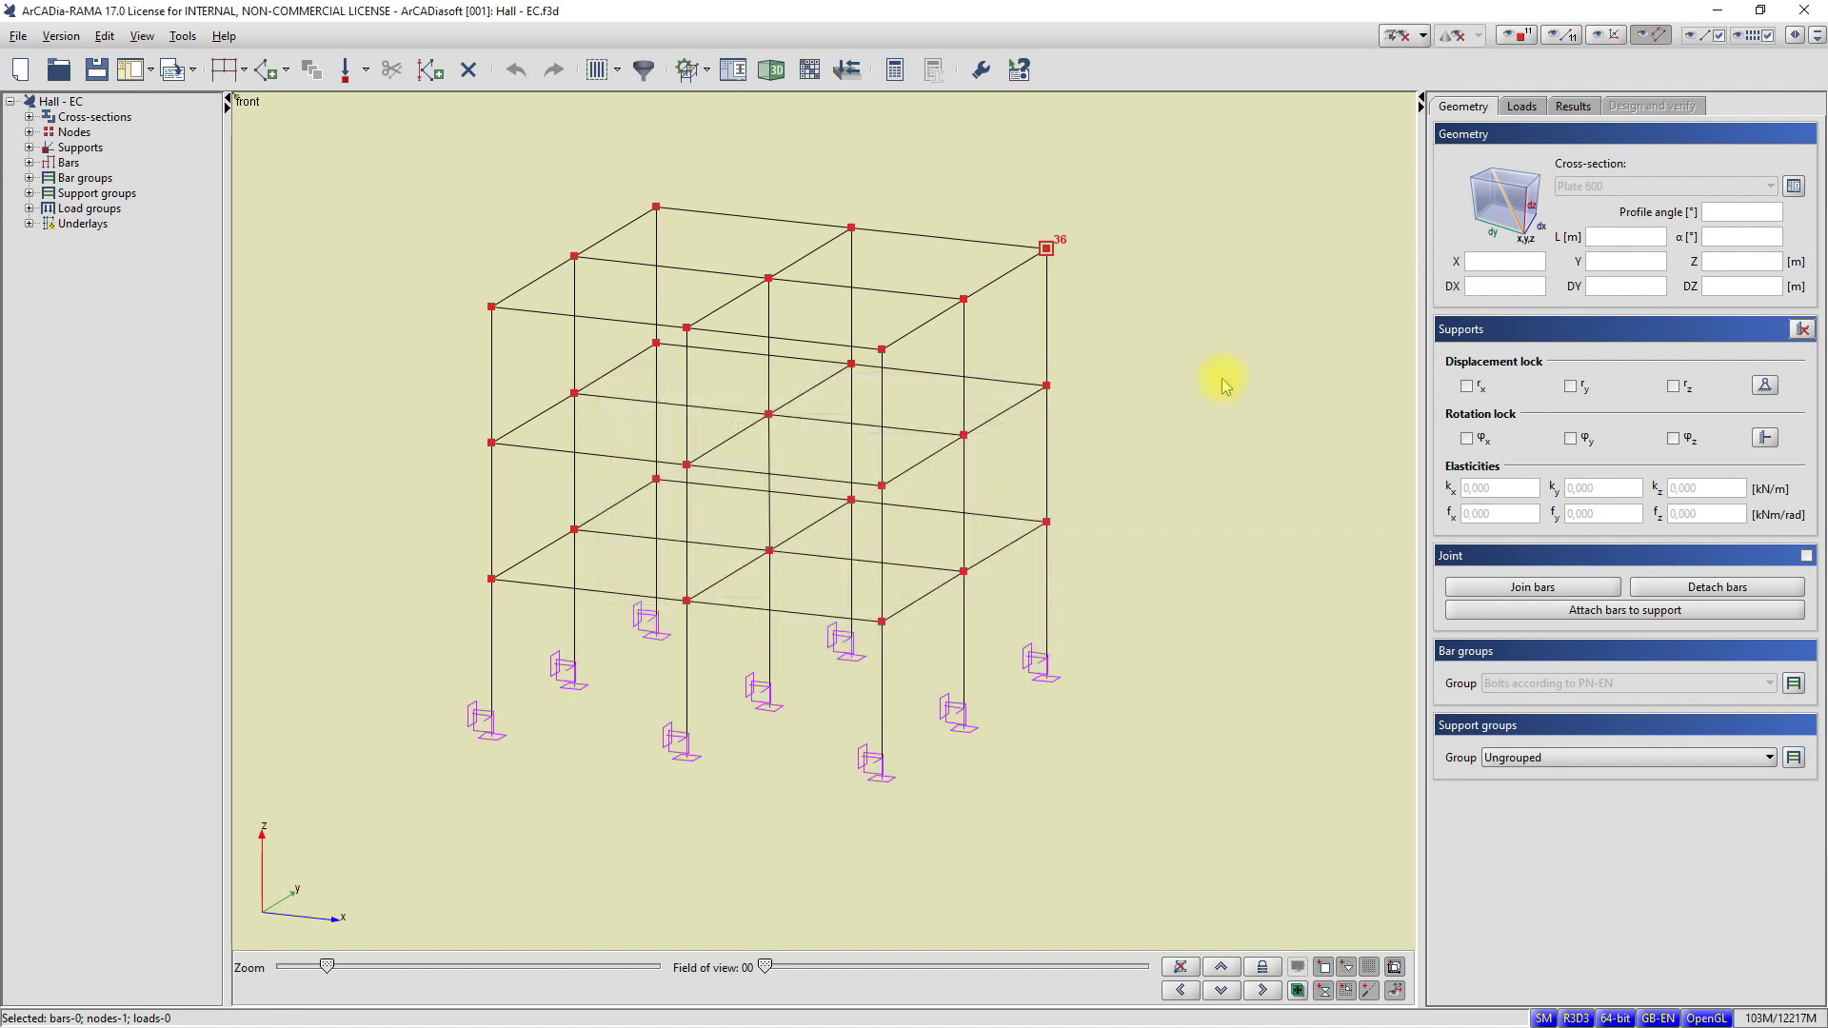
Deselect node 36 and calculate the frame, showing the N diagram for Permanent loads.
key("Escape")
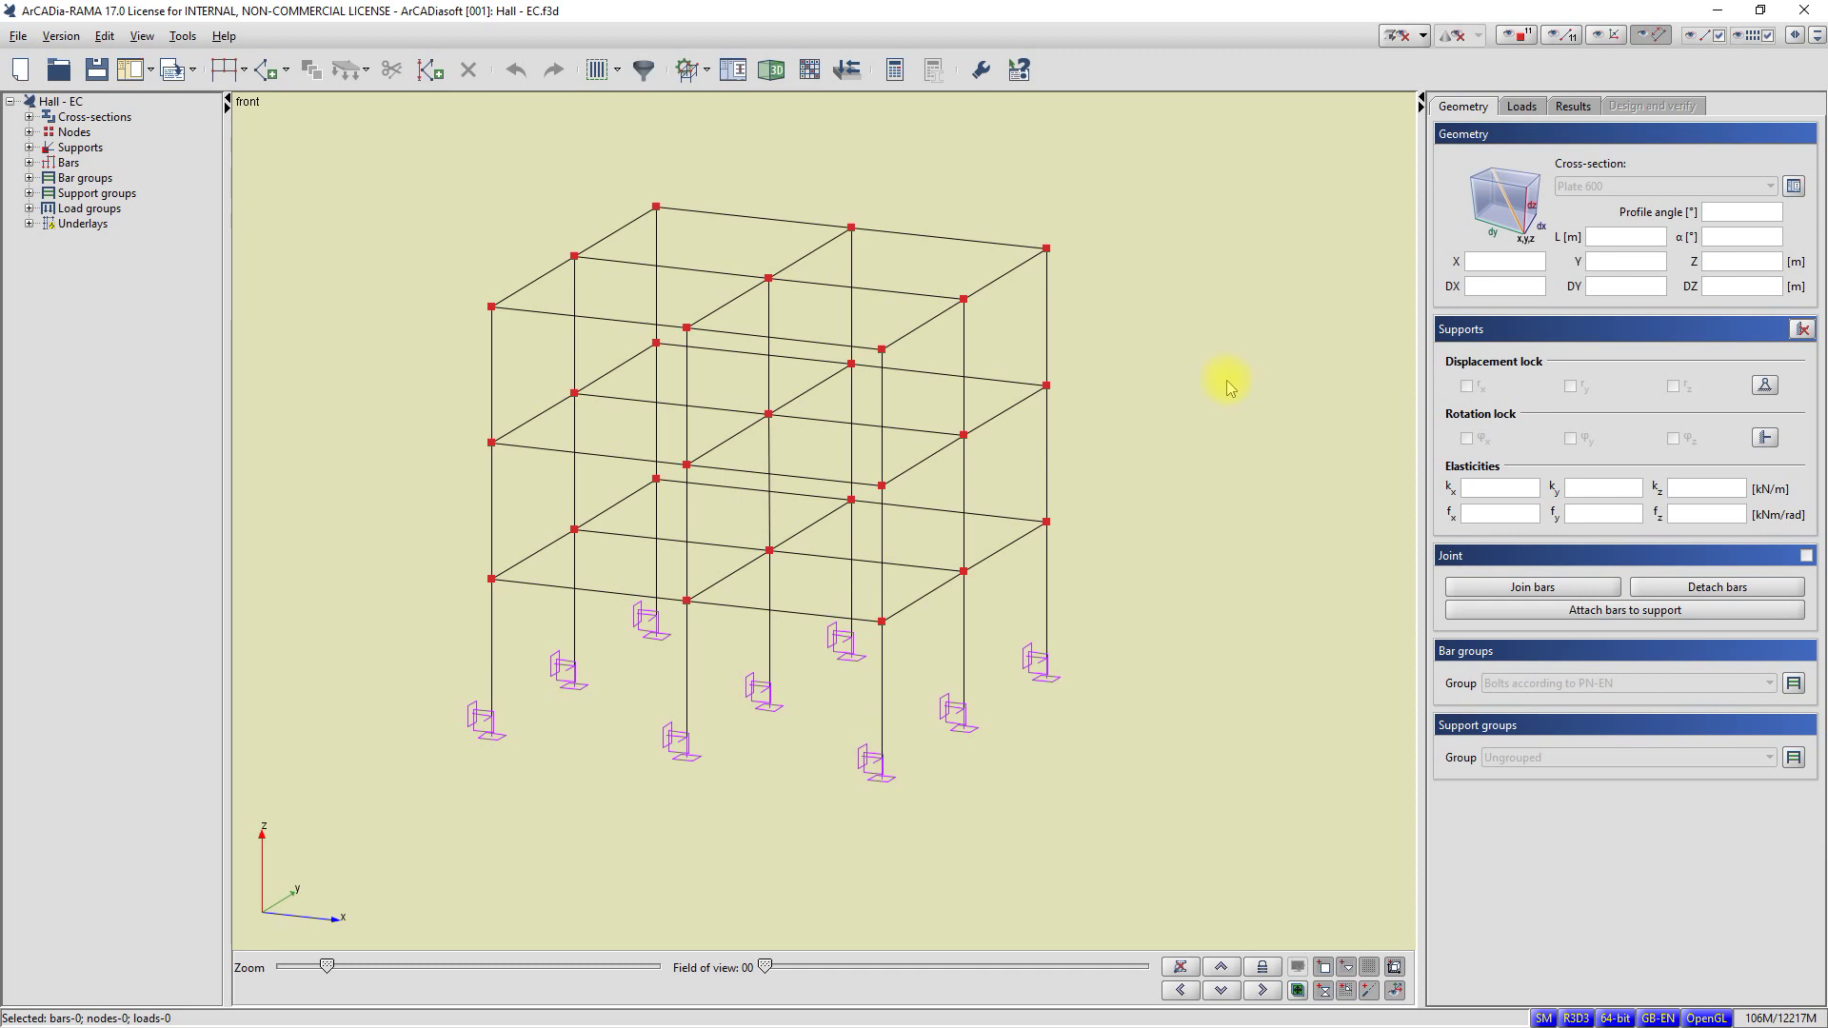
left_click(1574, 107)
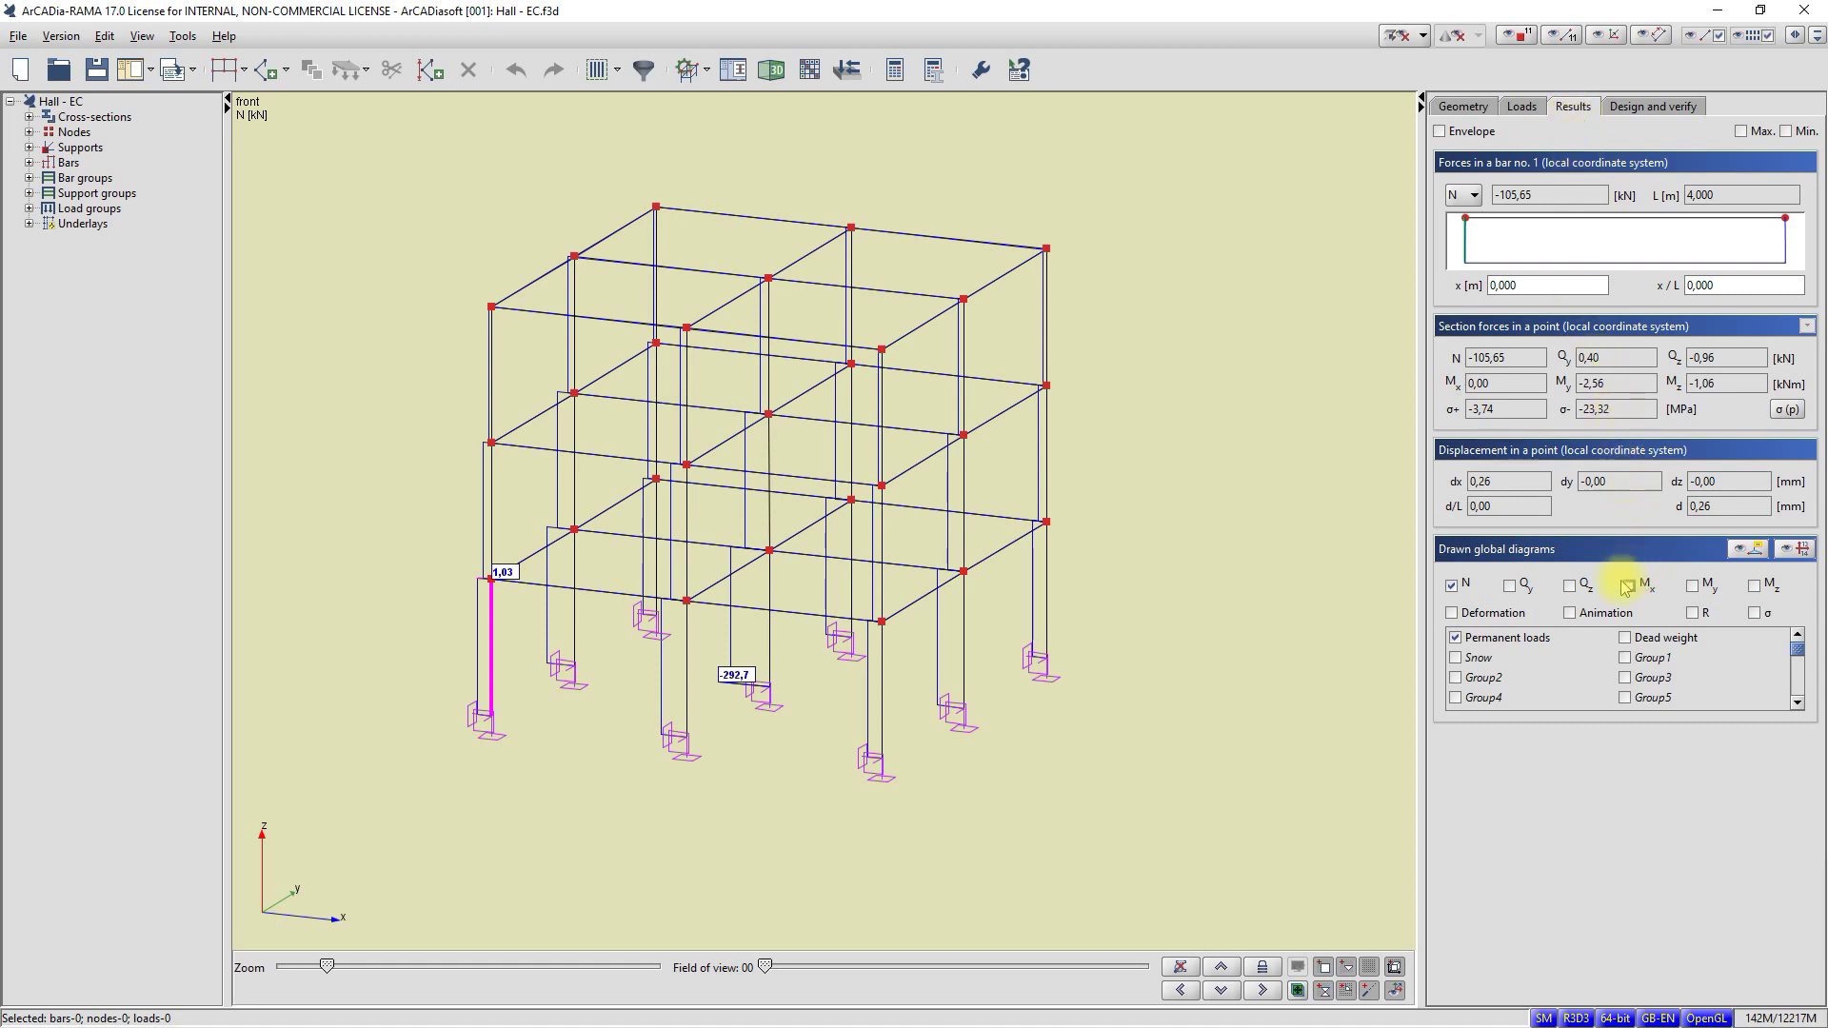
Replace N with My diagrams and Permanent loads with Dead weight, then rotate the frame.
left_click(1451, 586)
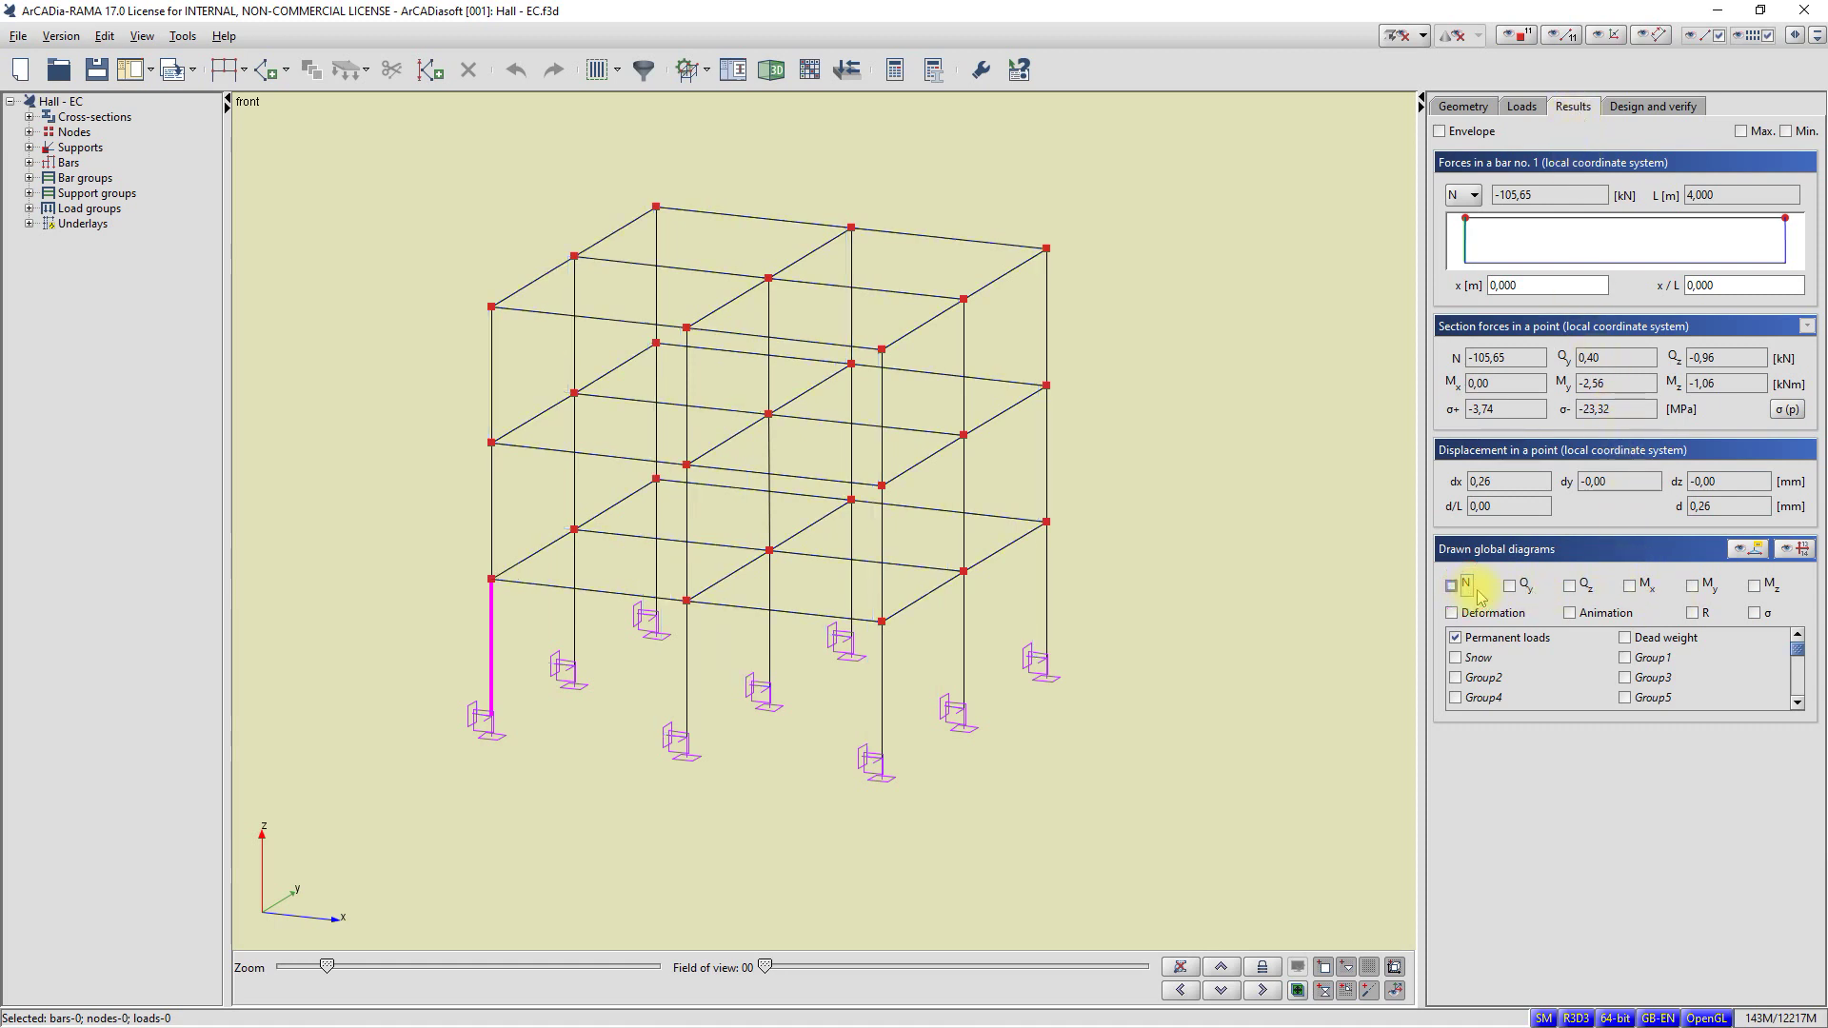
left_click(1693, 585)
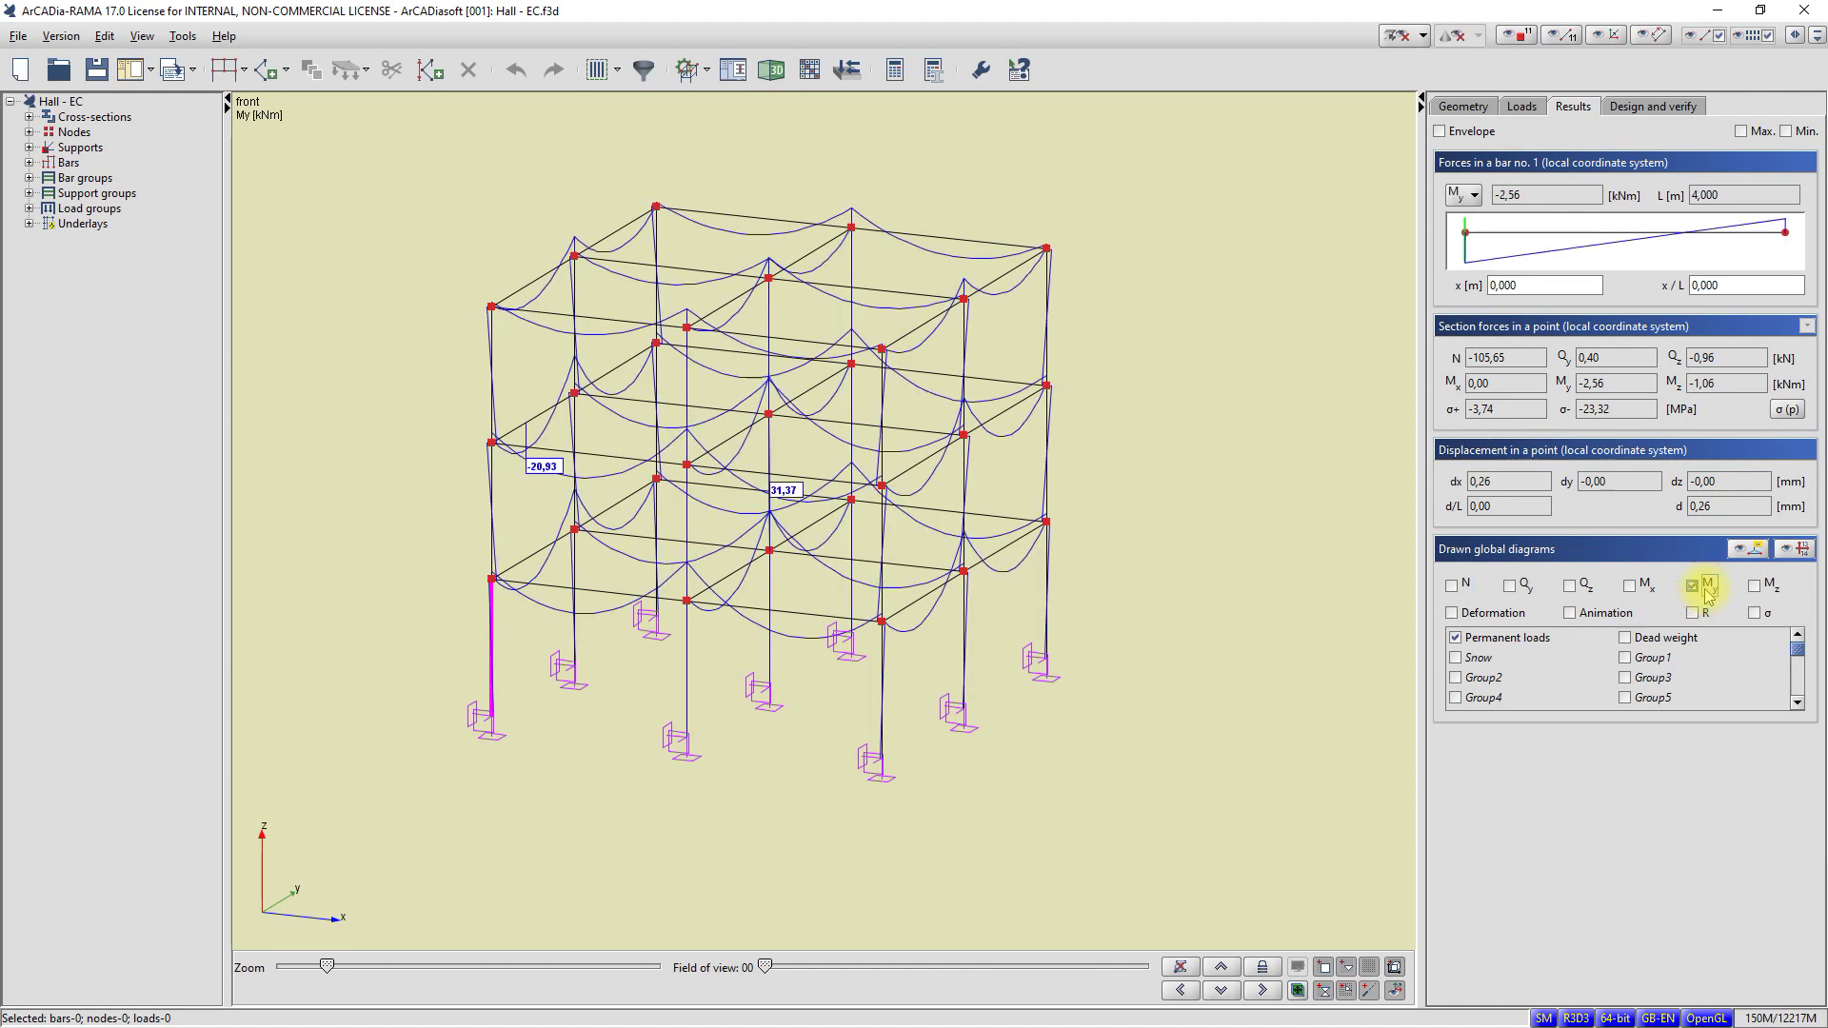
left_click(1494, 638)
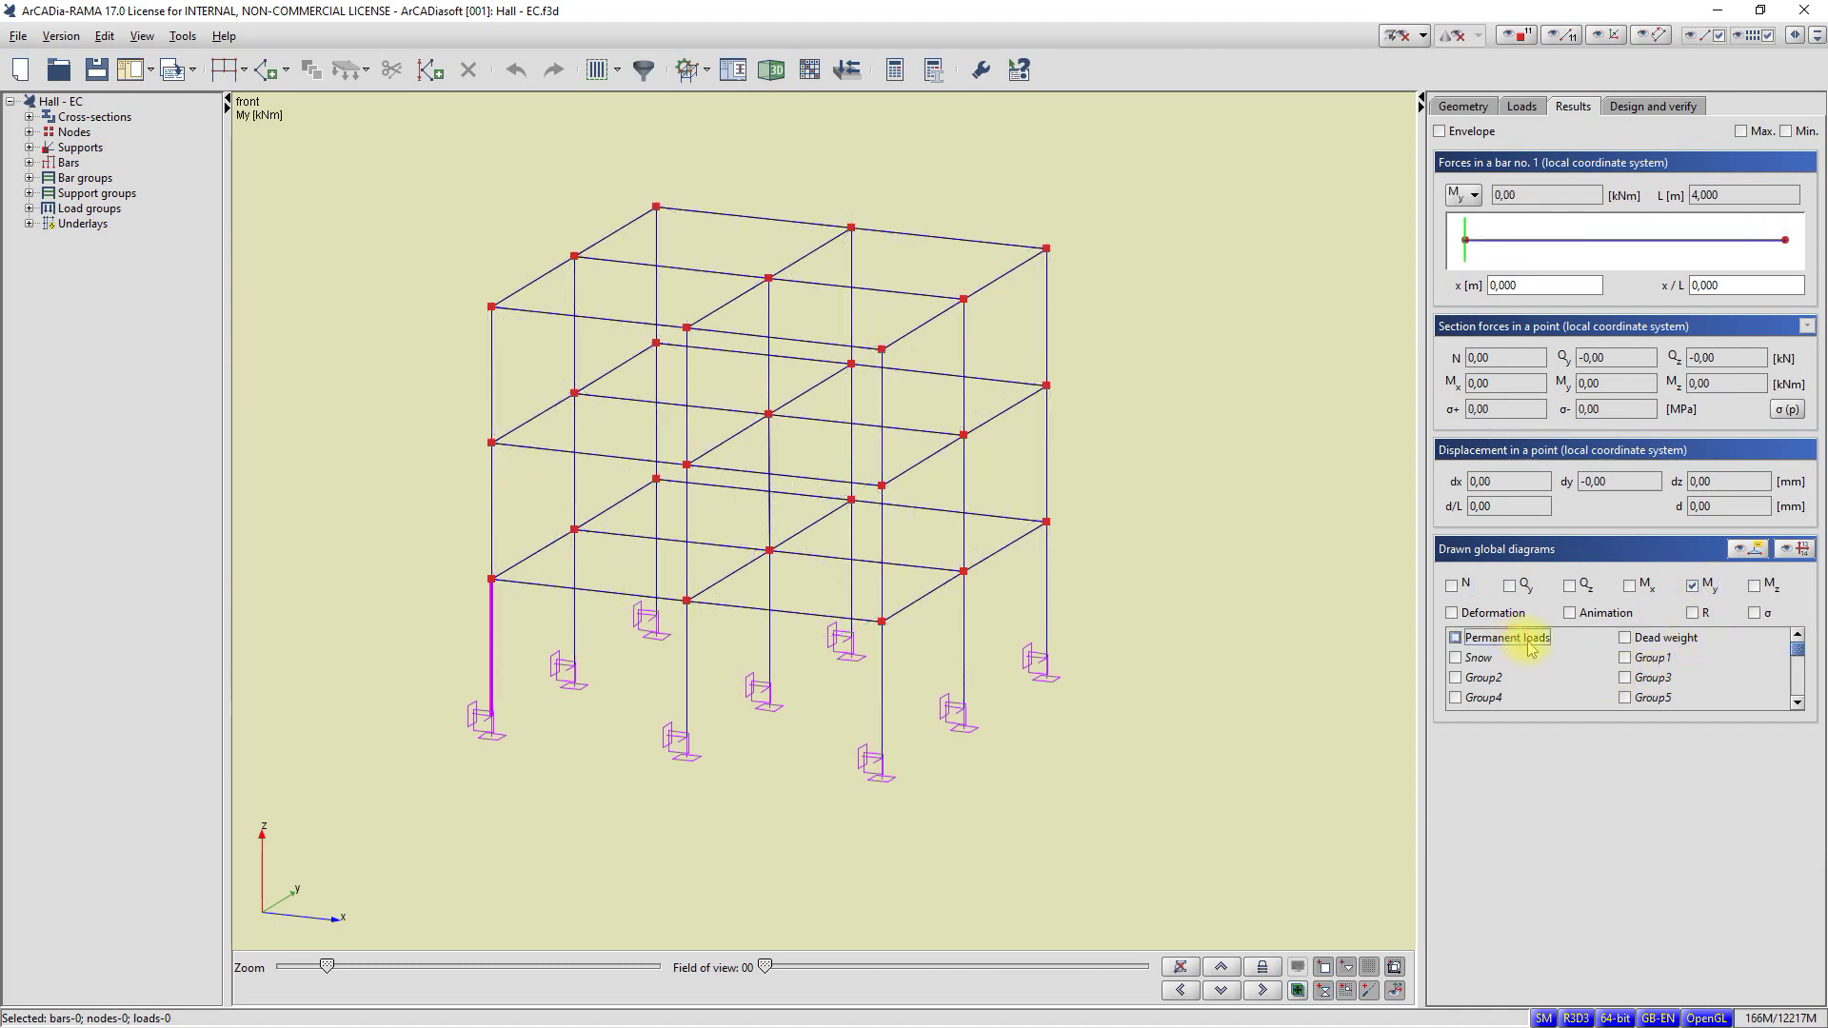
left_click(1637, 641)
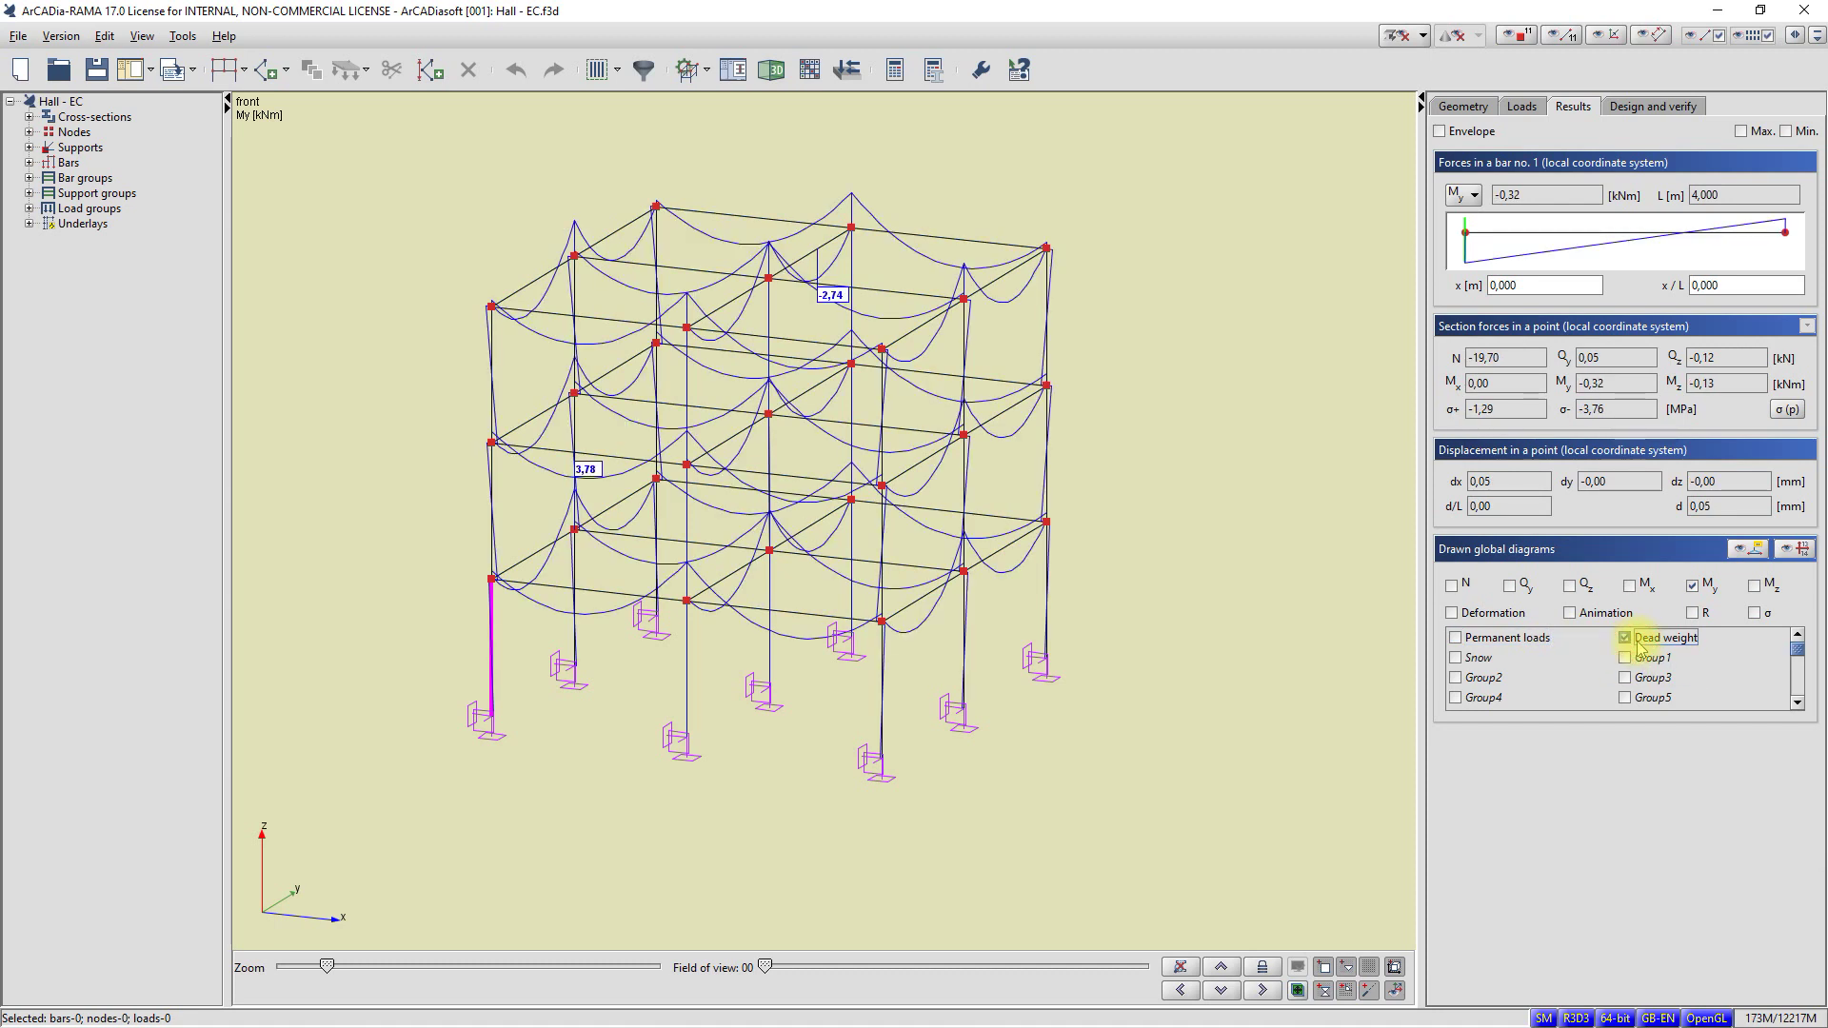
middle_click_drag(1244, 625, 1180, 620)
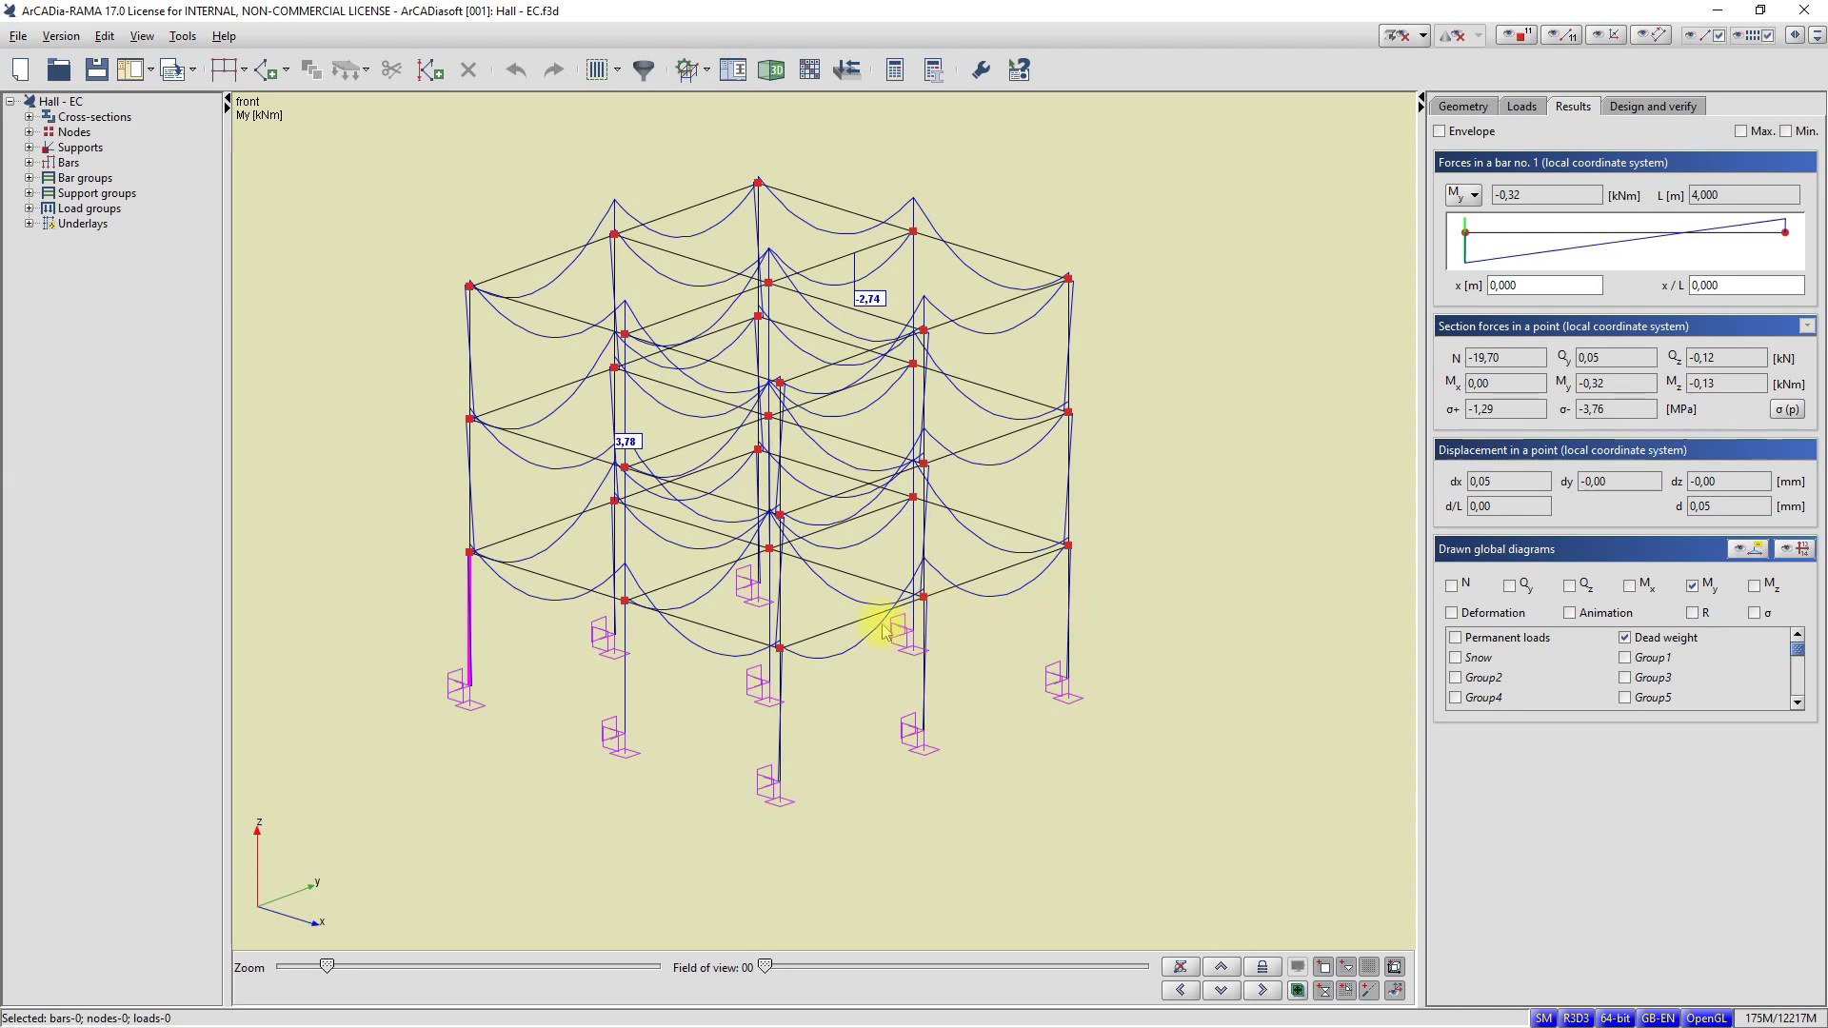
Select bar 13 to list its forces: My 3,78 kNm, Qz 3,51 kN over 6,000 m.
left_click(847, 625)
middle_click_drag(852, 656, 856, 661)
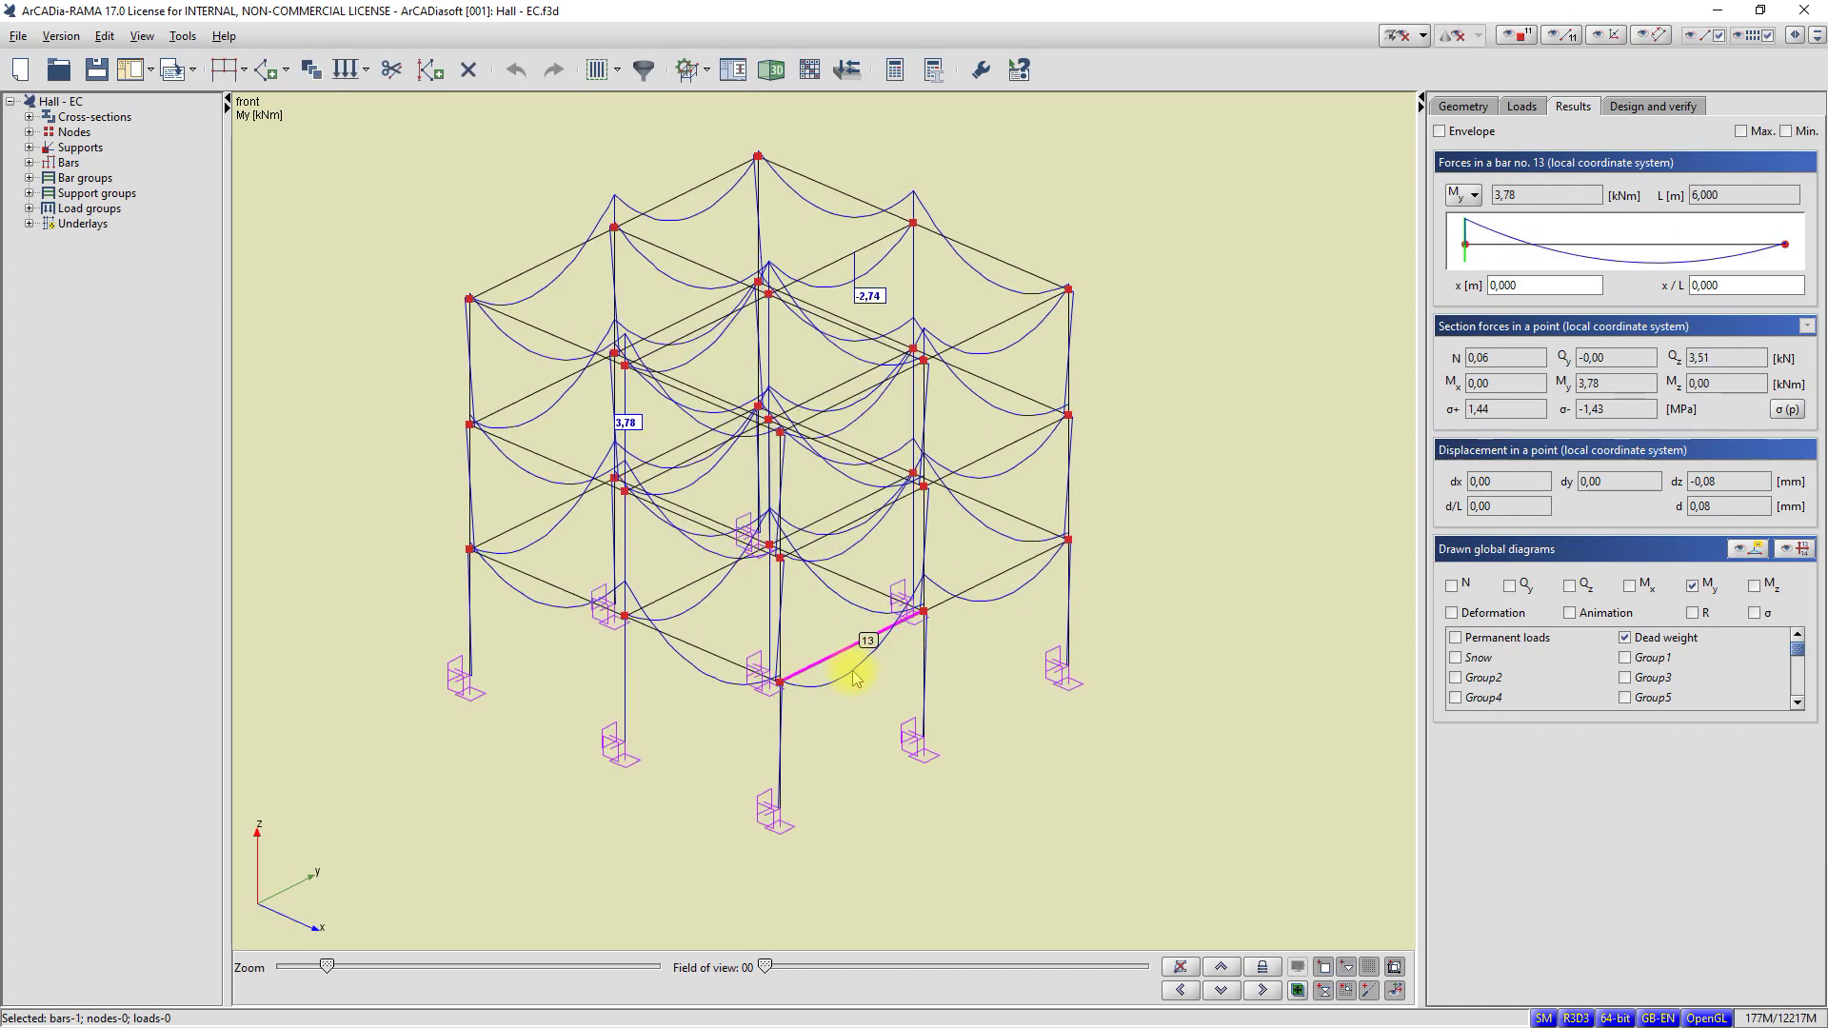
middle_click_drag(1022, 676, 1019, 596)
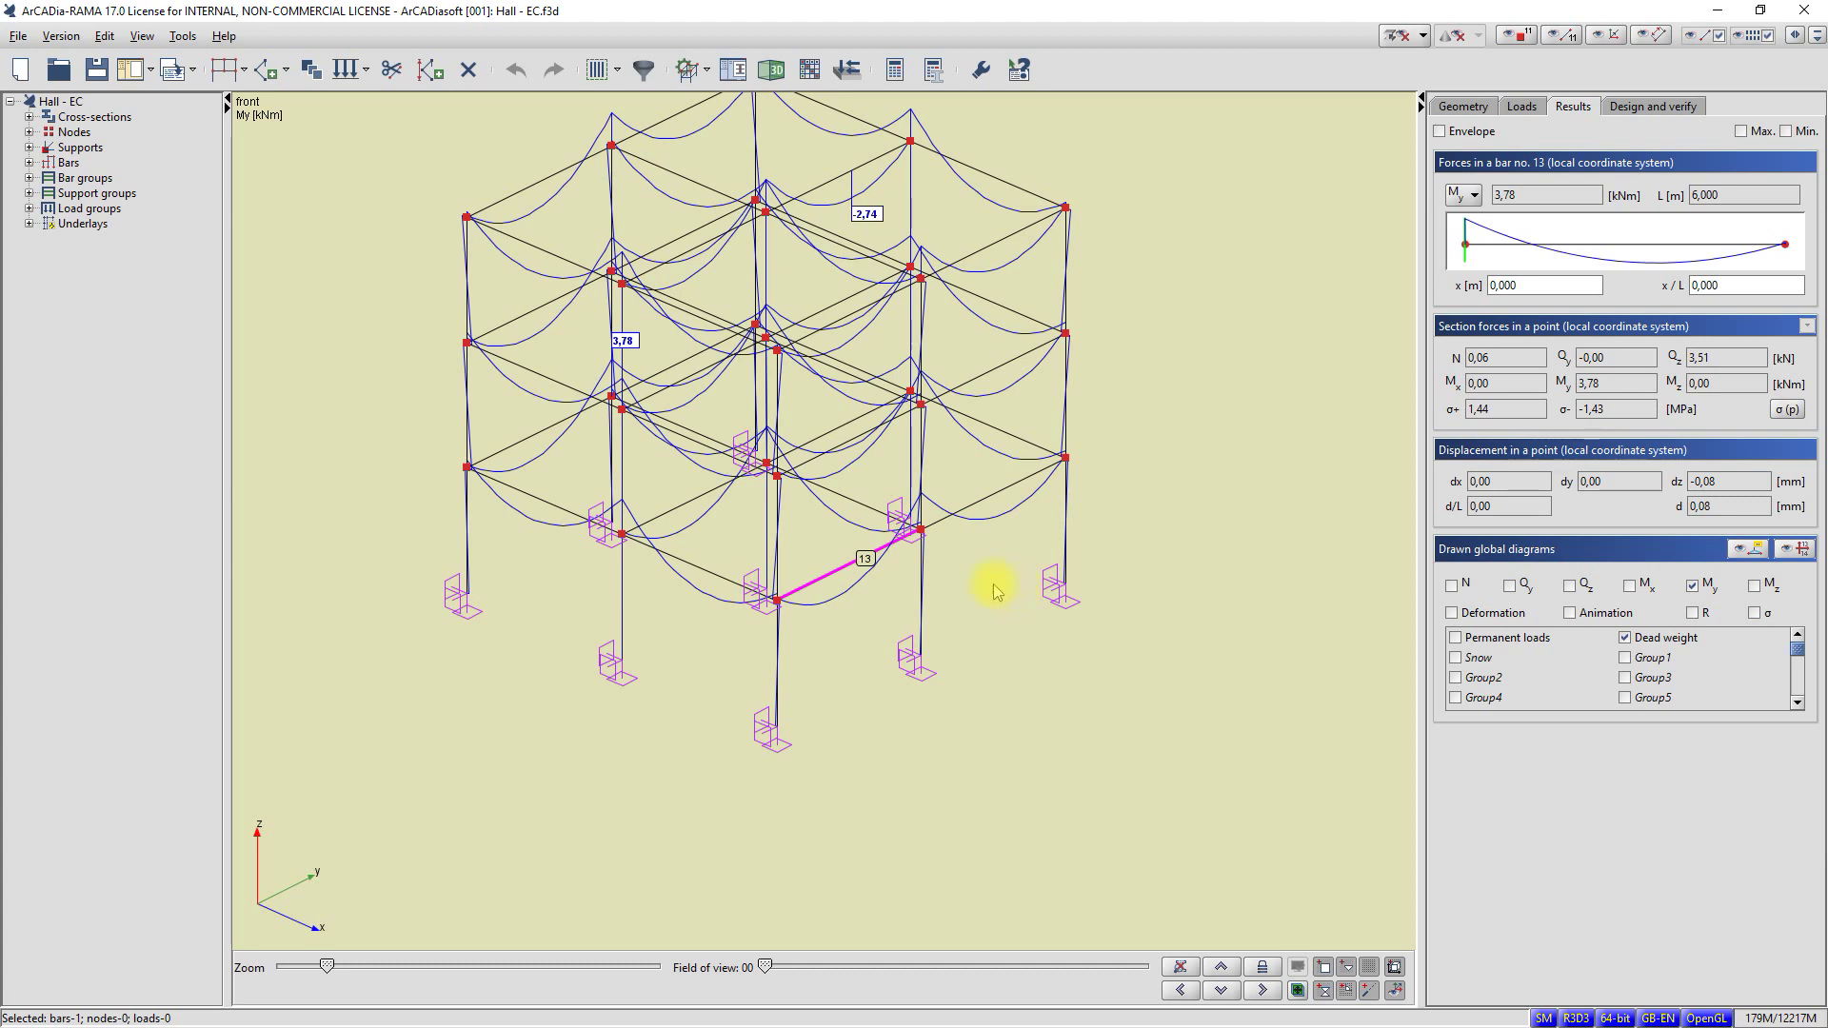
right_click(941, 475)
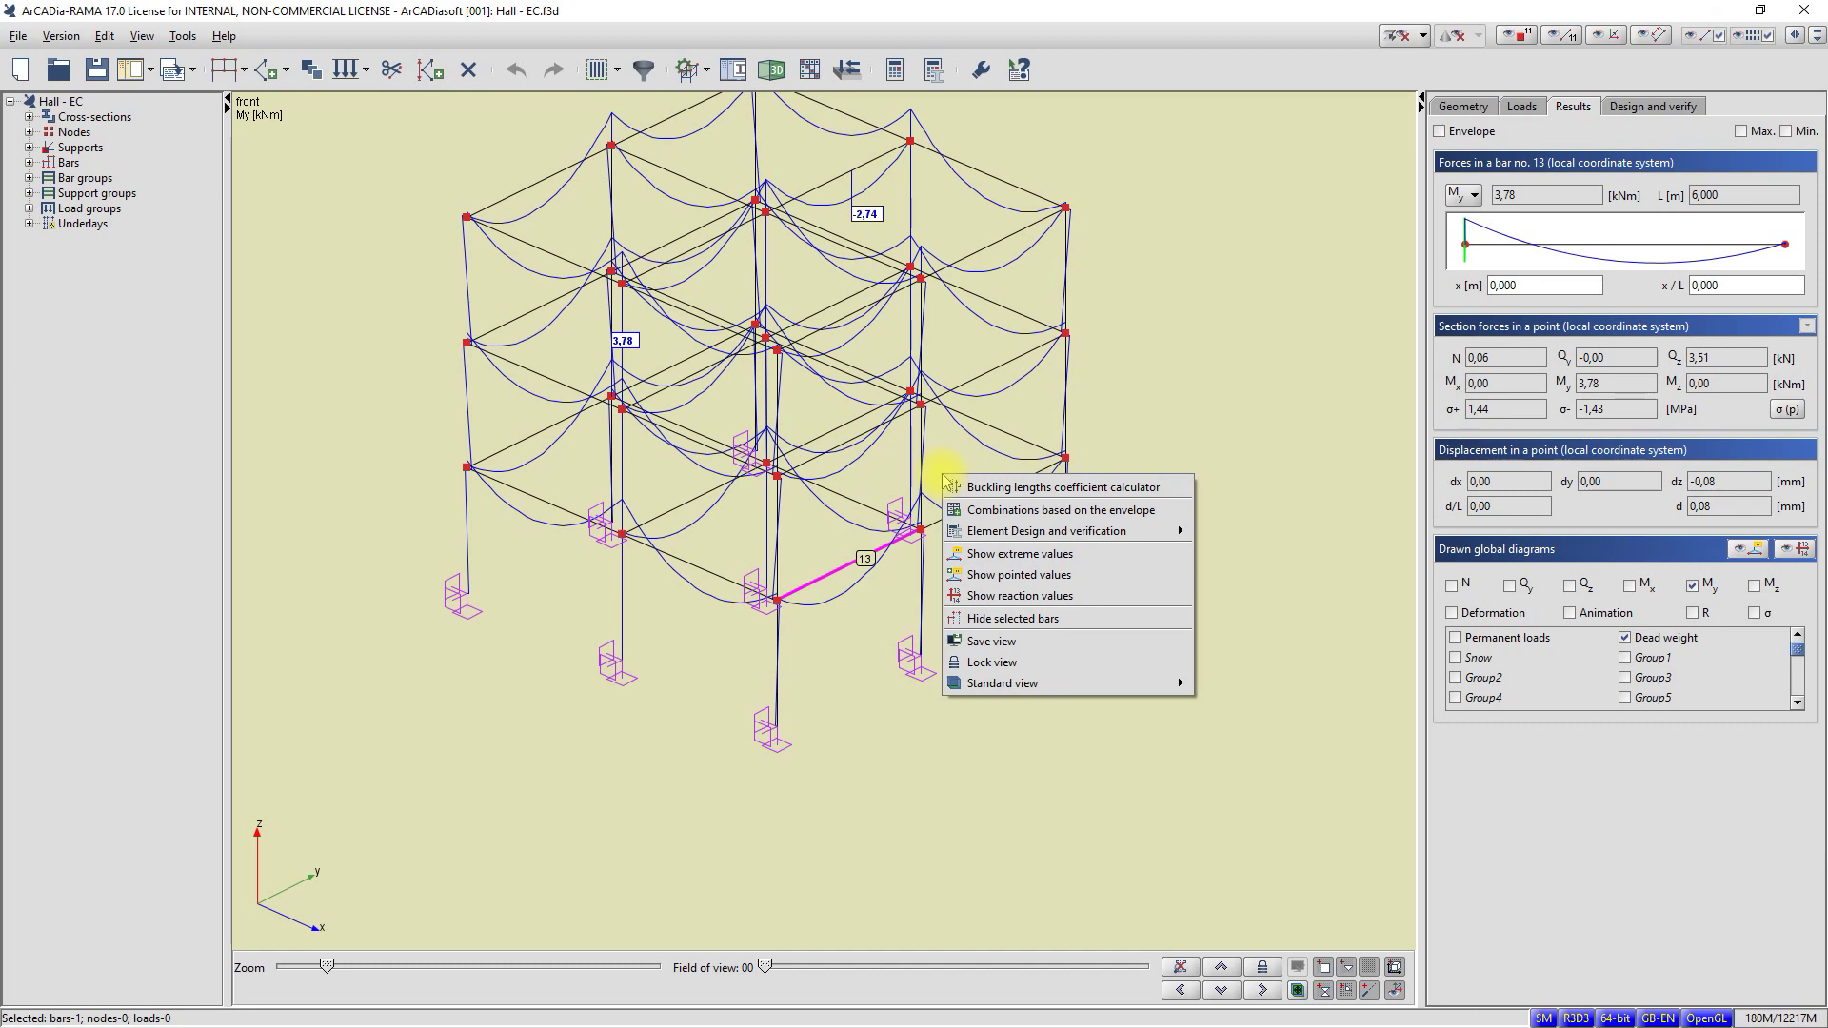
Label bar 13's diagram with its extreme My values, 3,78 and -2,51 kNm.
left_click(982, 554)
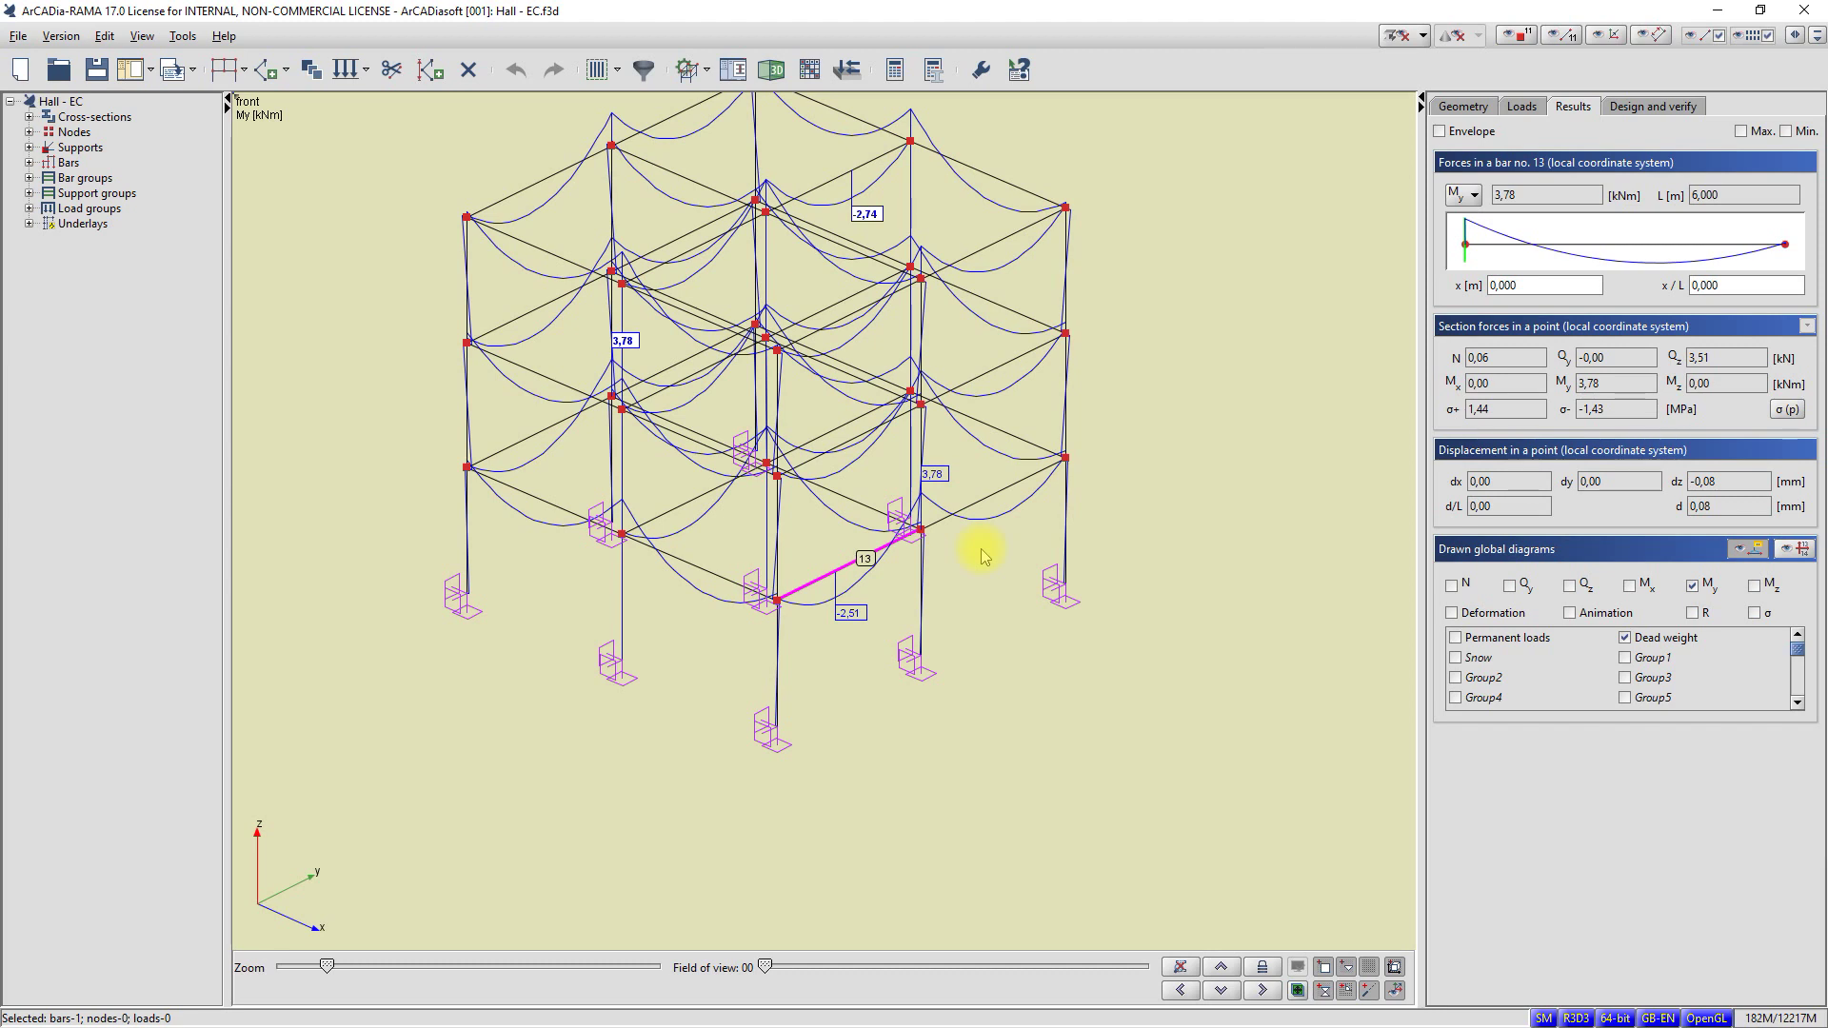
right_click(895, 581)
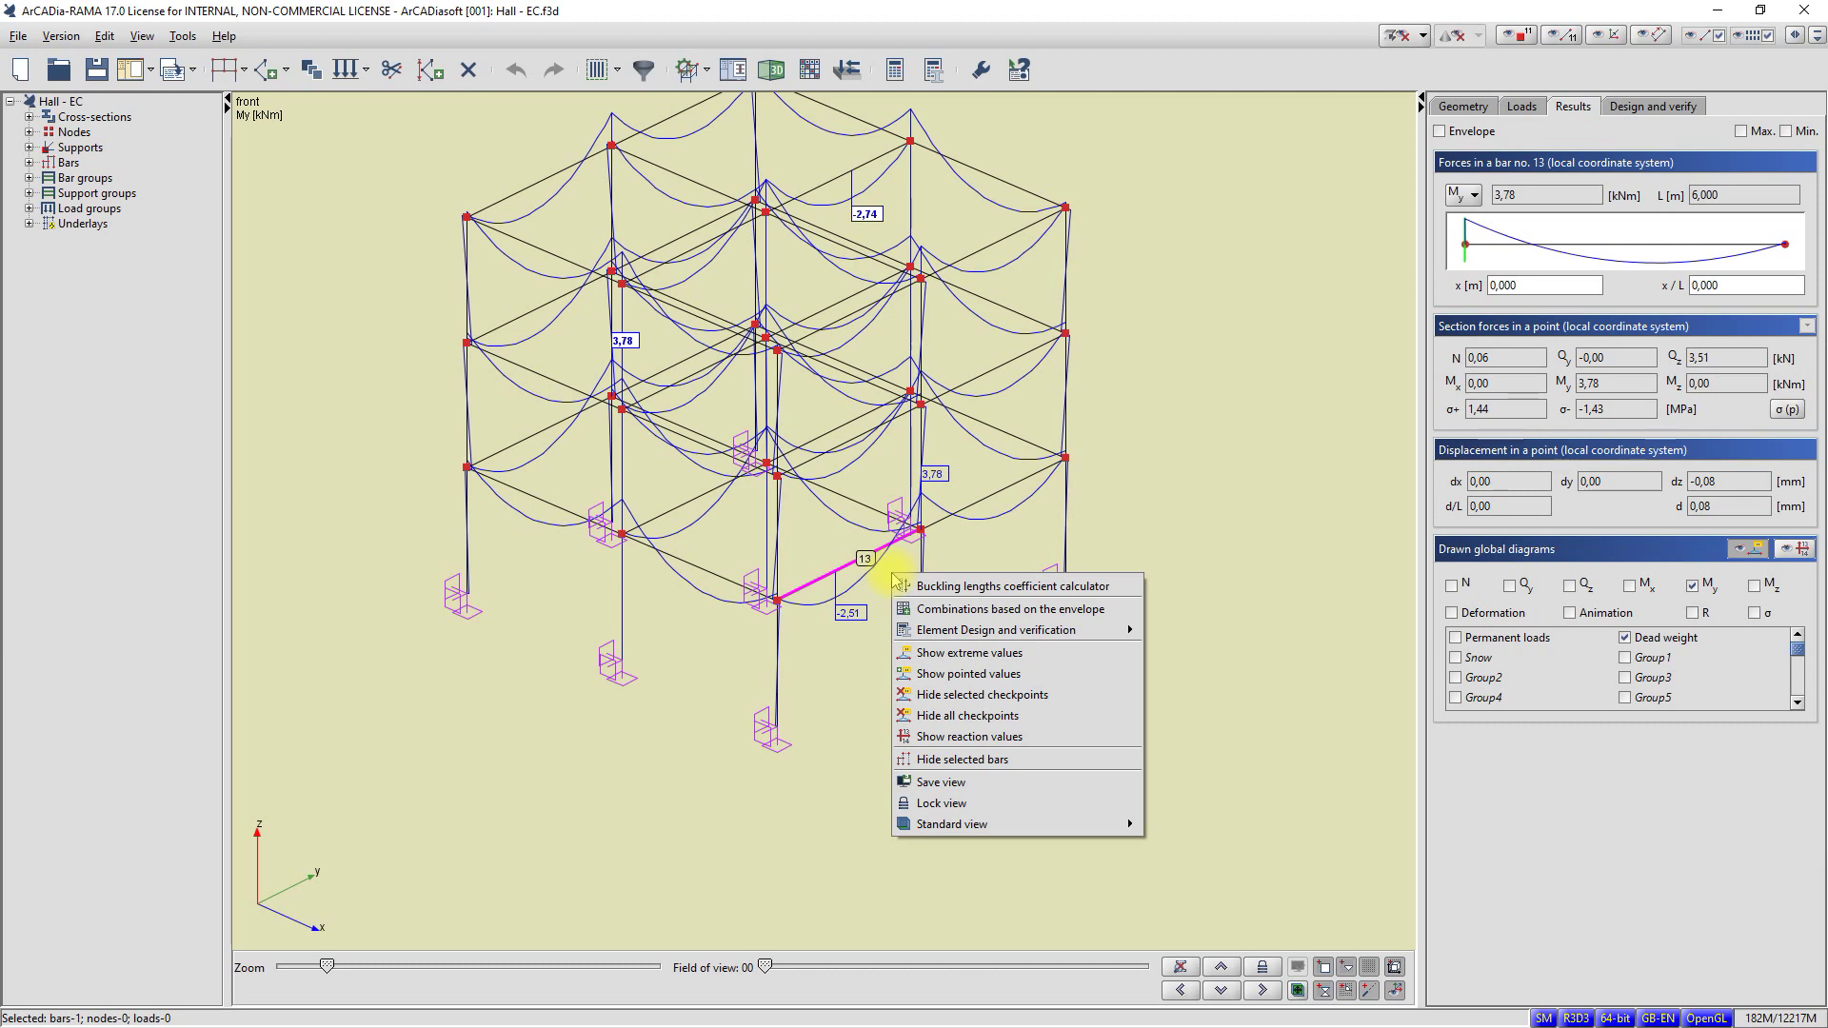
Place pointed-value checkpoints along bar 13 showing My -1,77, -2,35 and -0,81 kNm.
left_click(946, 674)
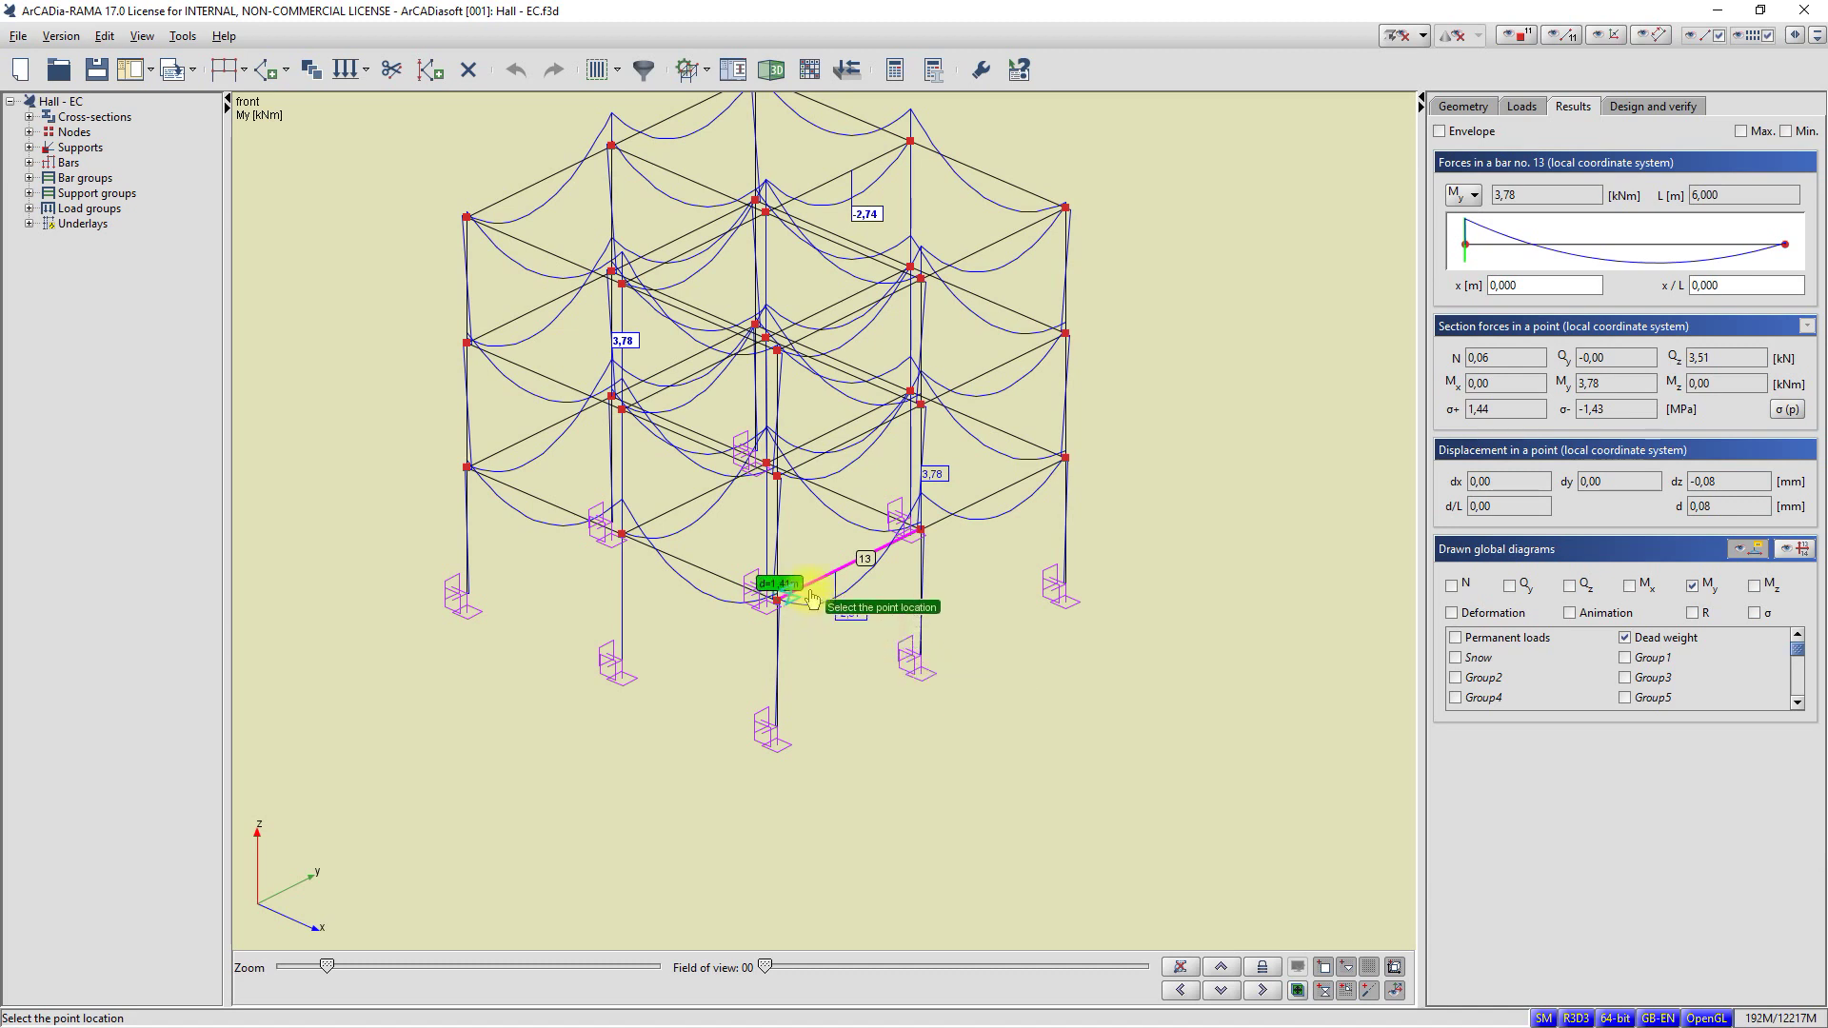
left_click(855, 580)
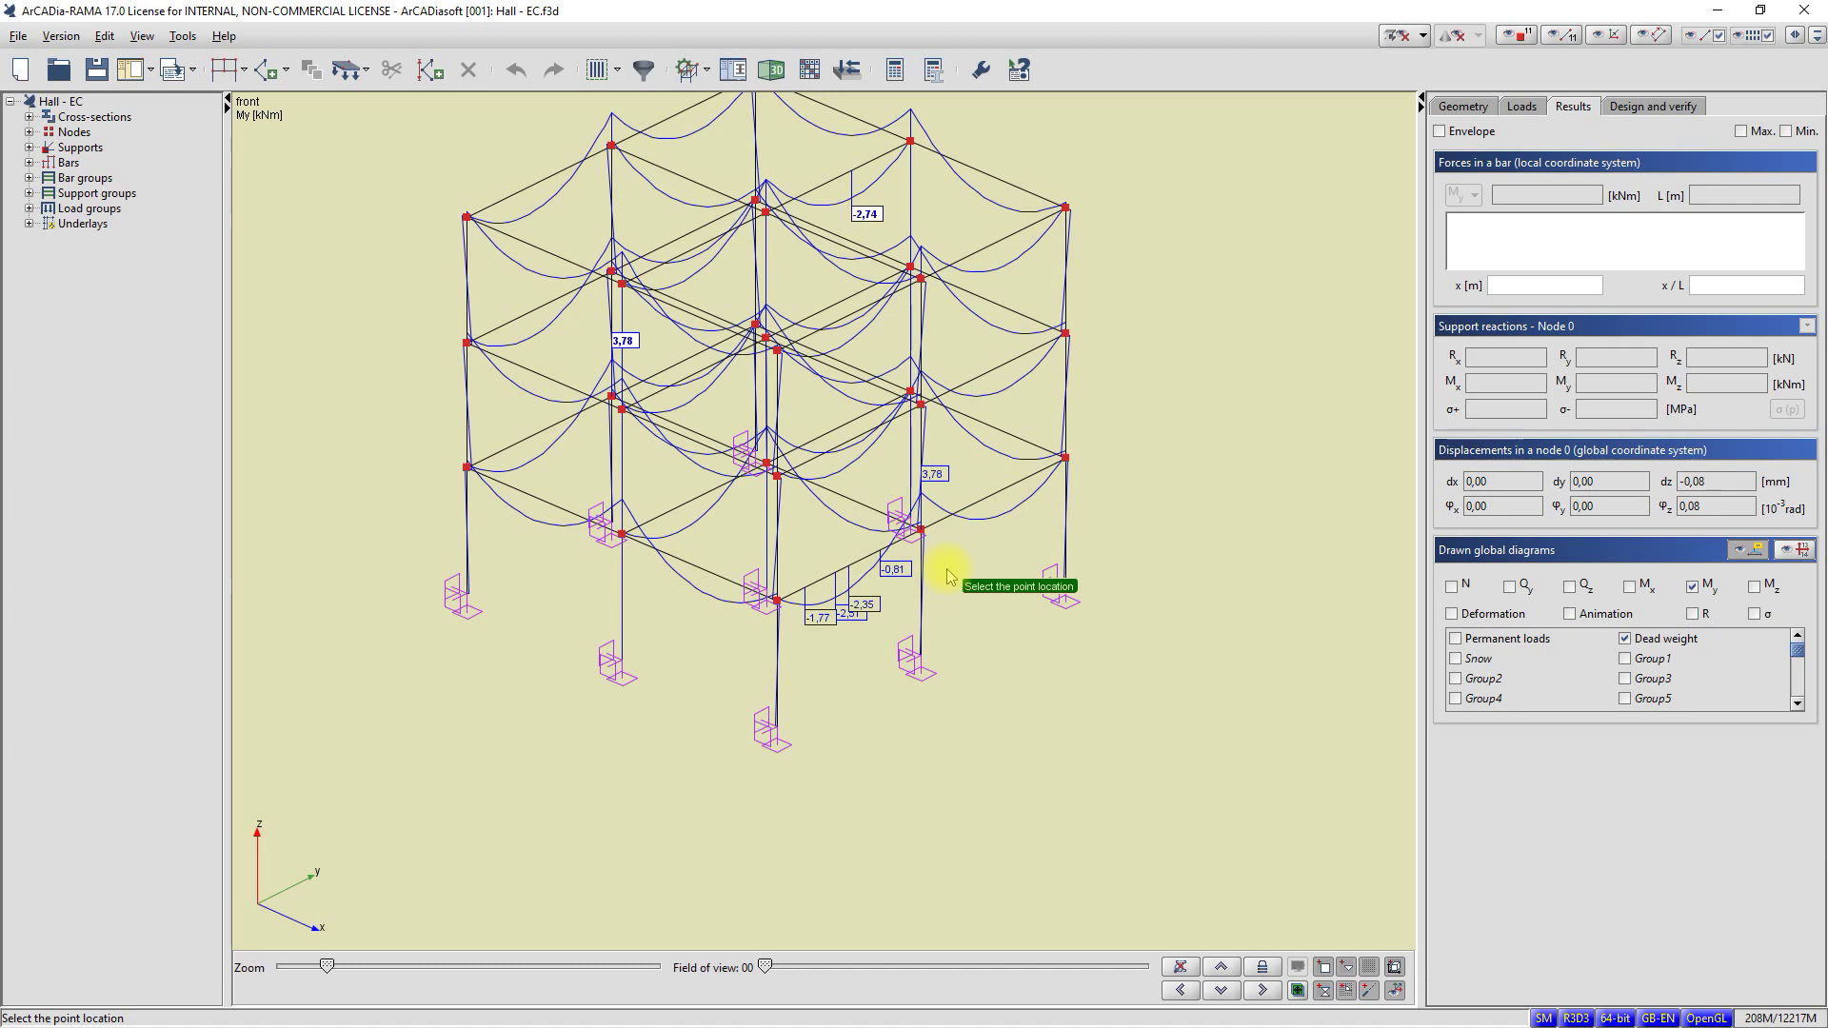
key("Escape")
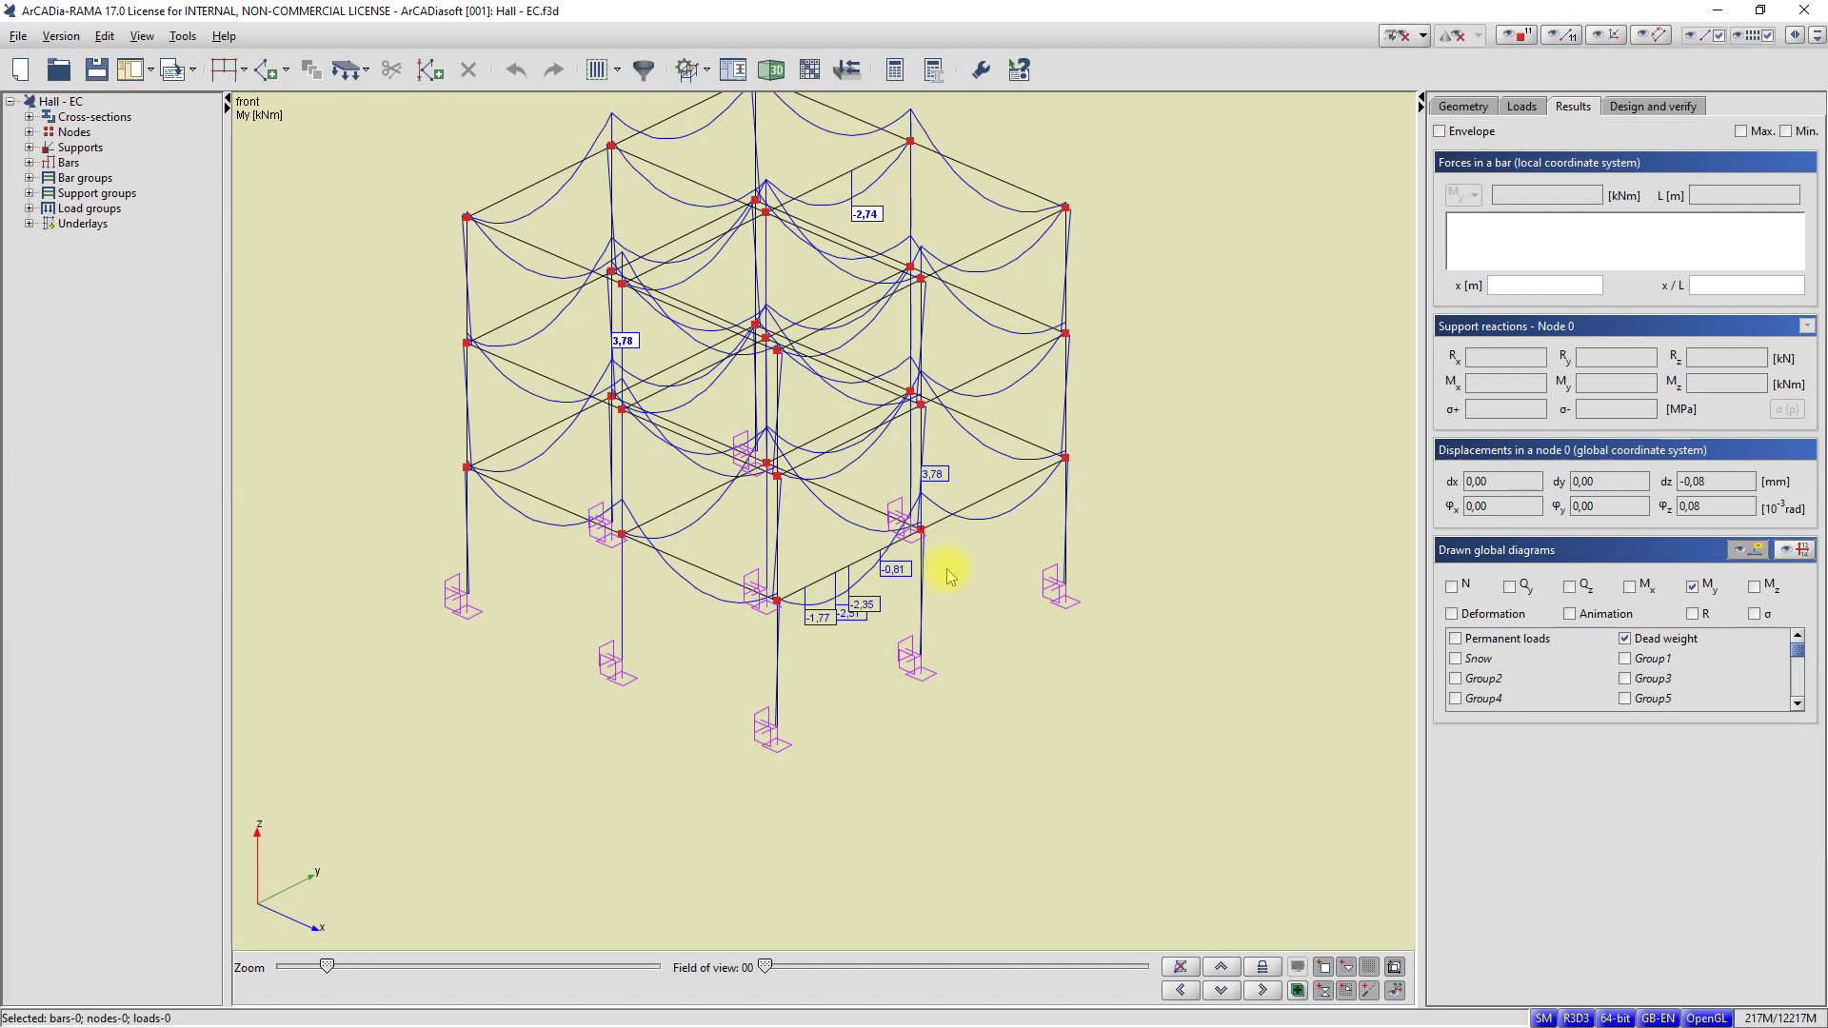
left_click(863, 568)
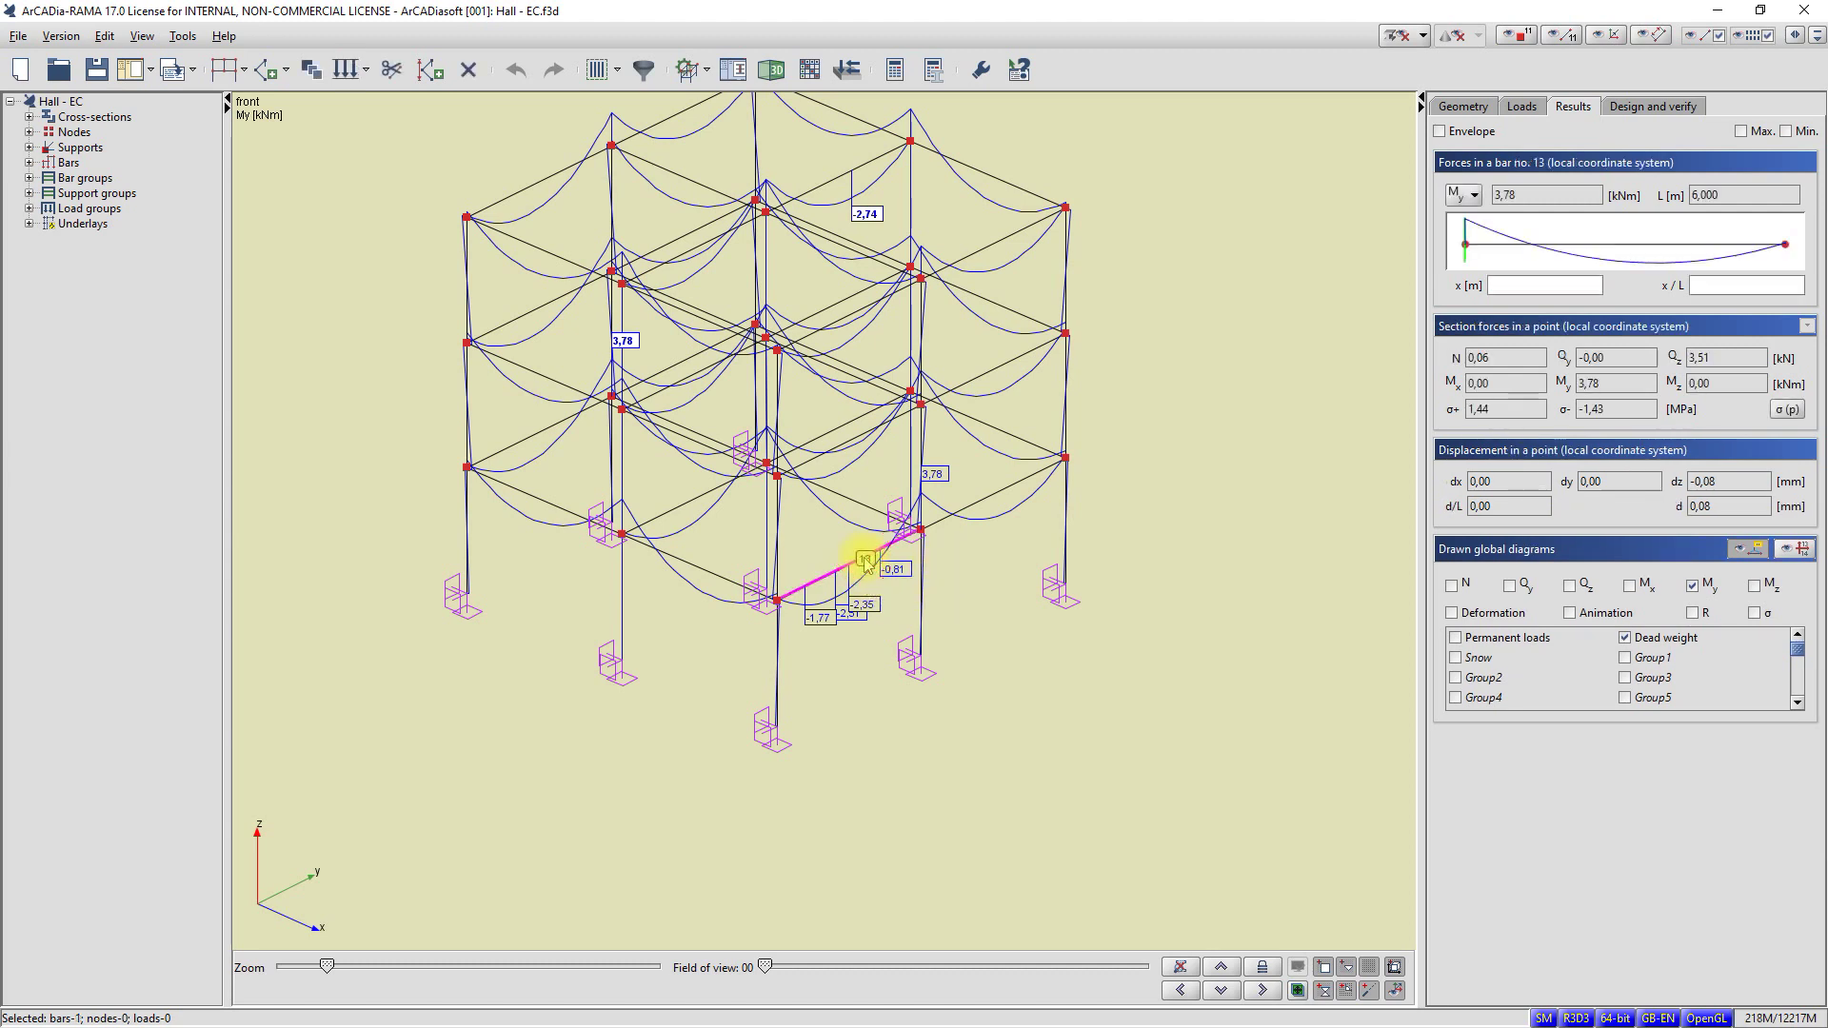
Hide the selected checkpoint labels on bar 13.
right_click(895, 596)
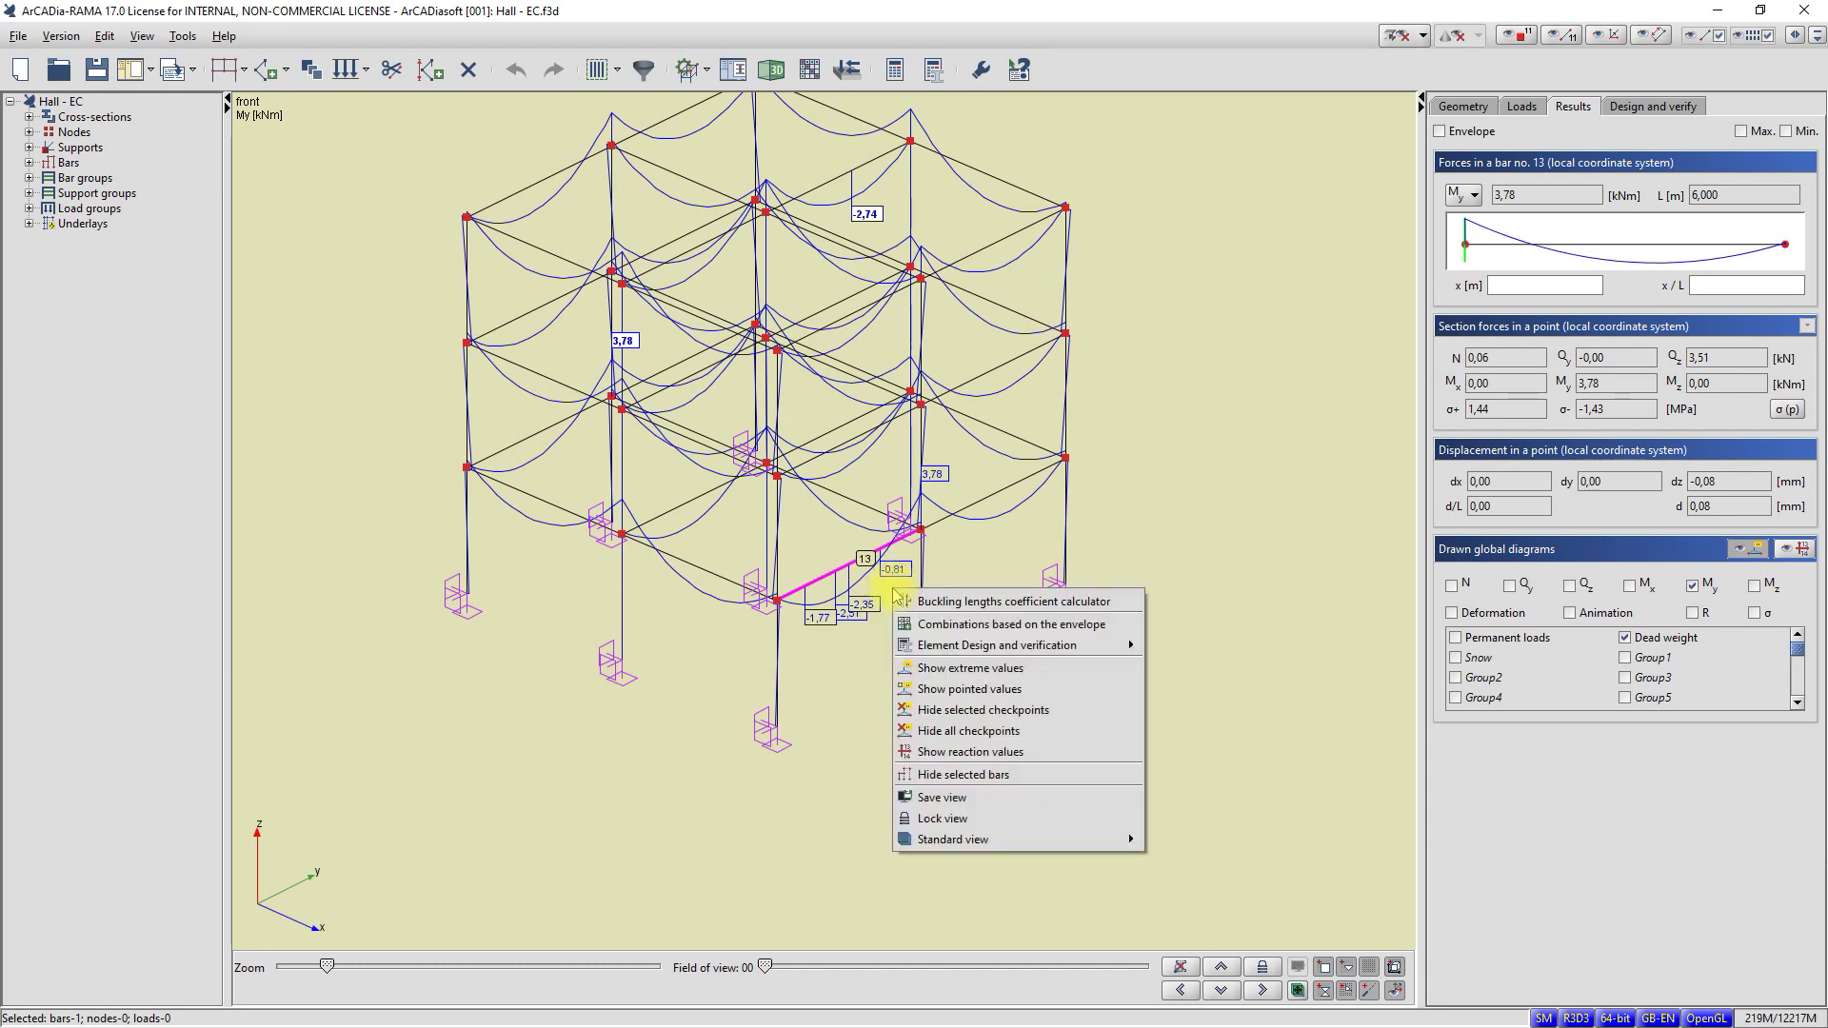
left_click(997, 714)
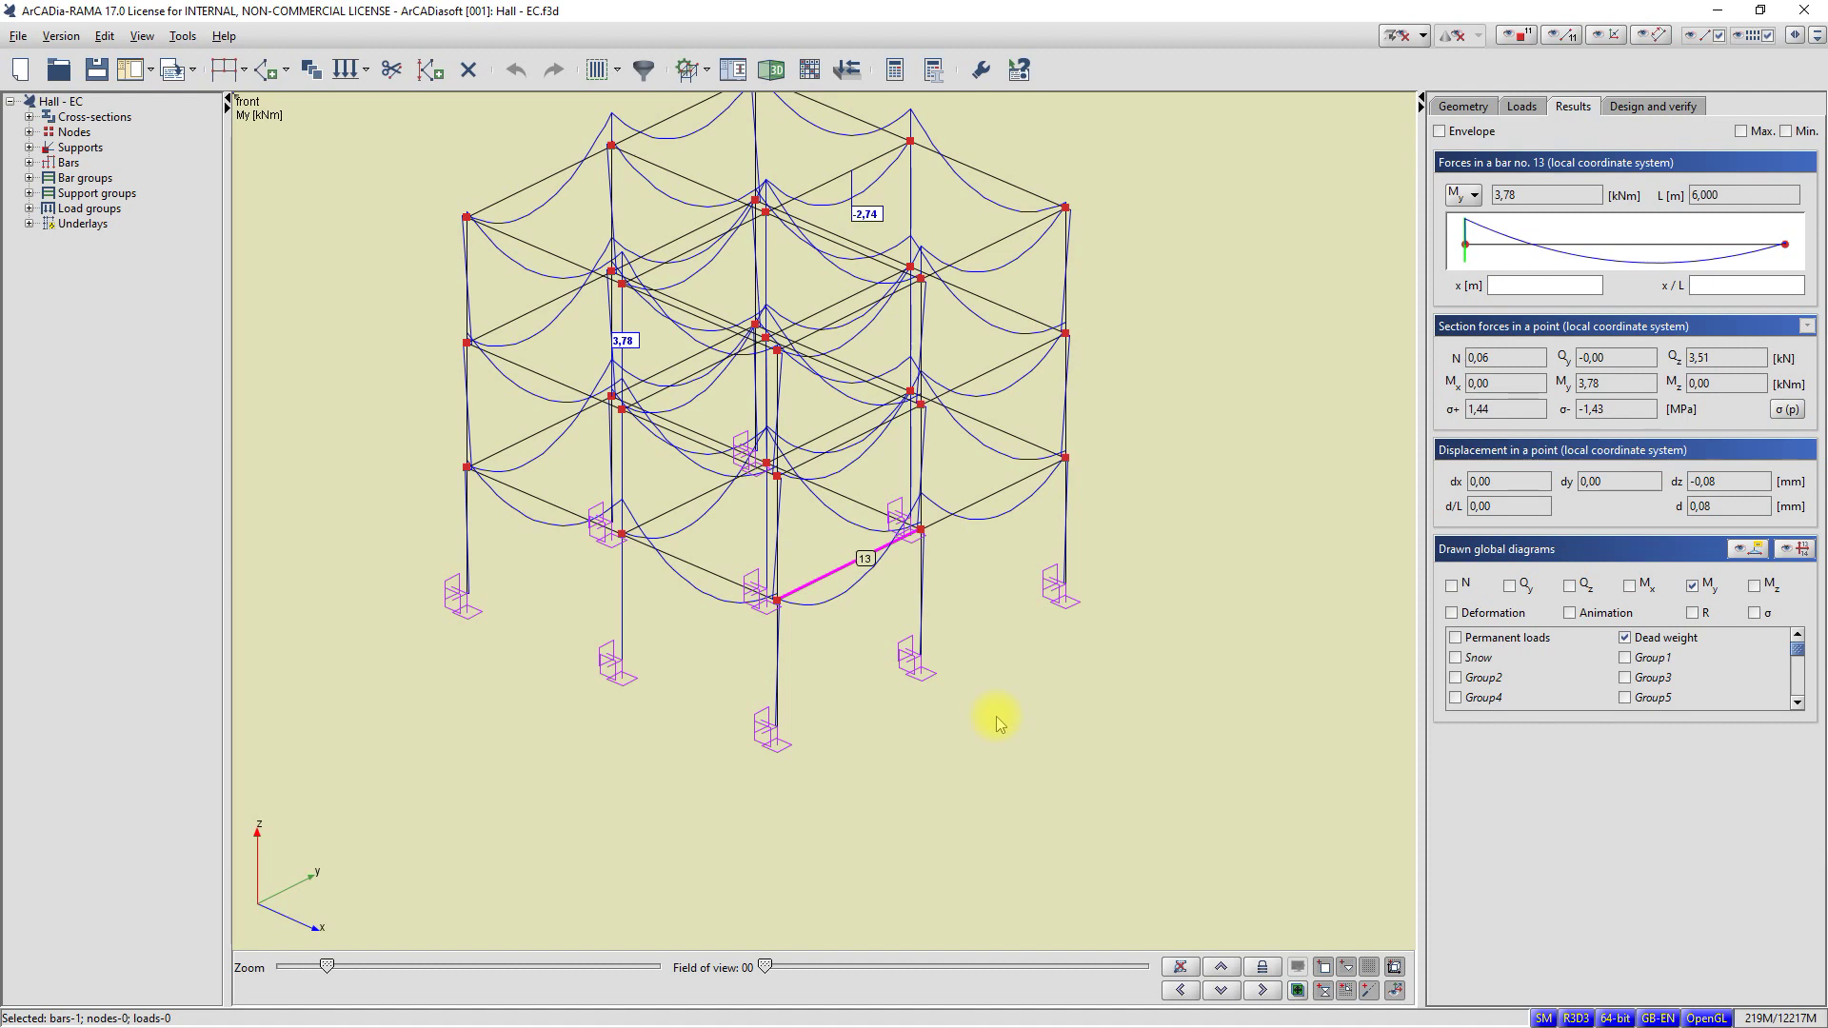
Switch to the Geometry view so the frame appears without moment diagrams.
left_click(1458, 106)
middle_click_drag(1142, 405, 1131, 470)
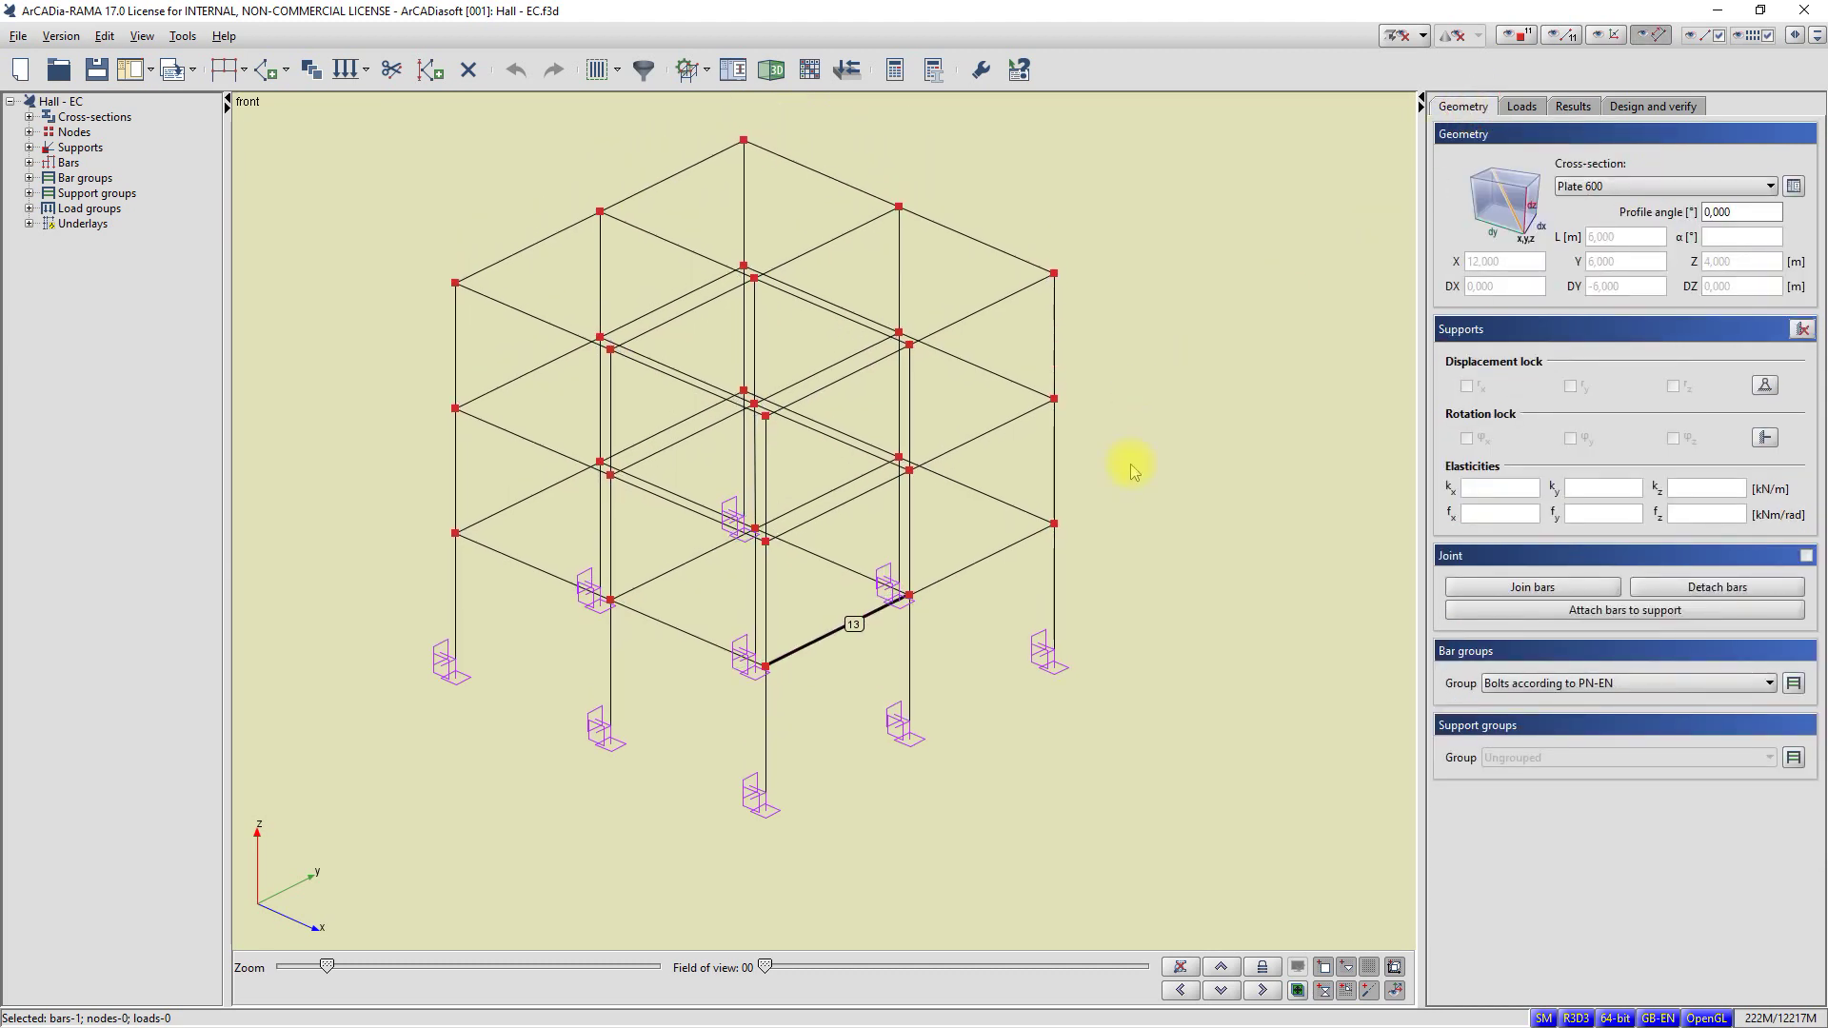